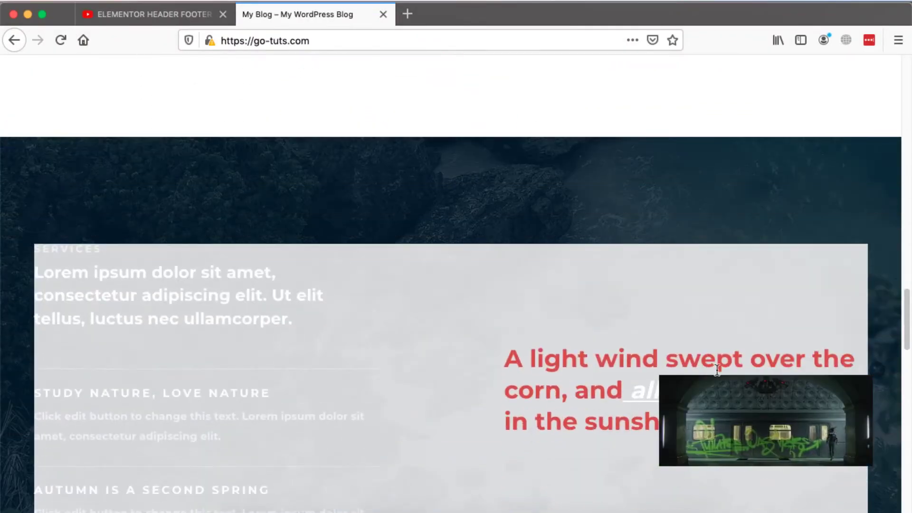
- Preview the live sticky video, then move to the browser with WordPress admin
mouse_move(759, 393)
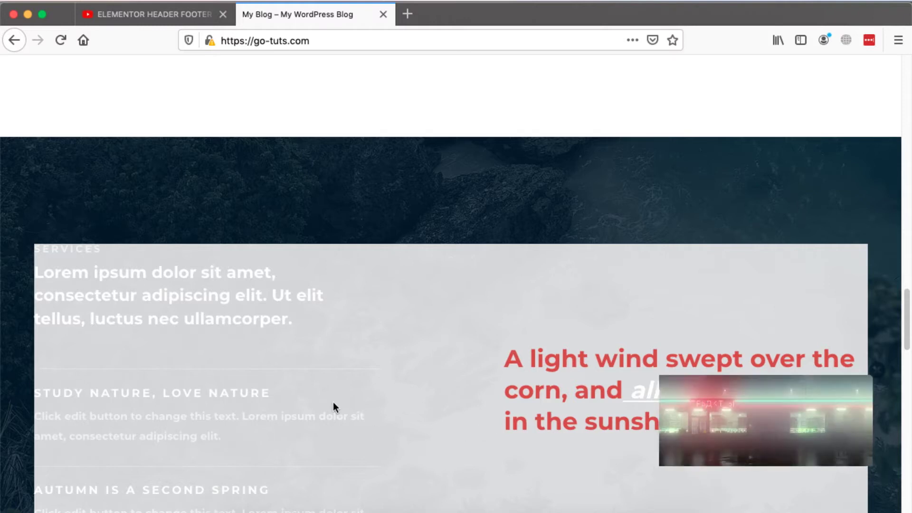
left_click(522, 510)
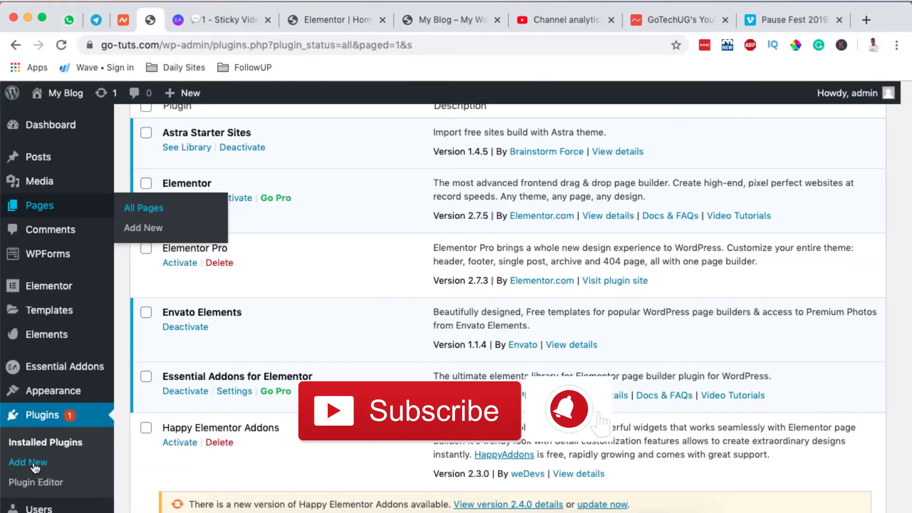
- On Plugins > Add New, search for 'essential addons' and scroll through the results
left_click(31, 463)
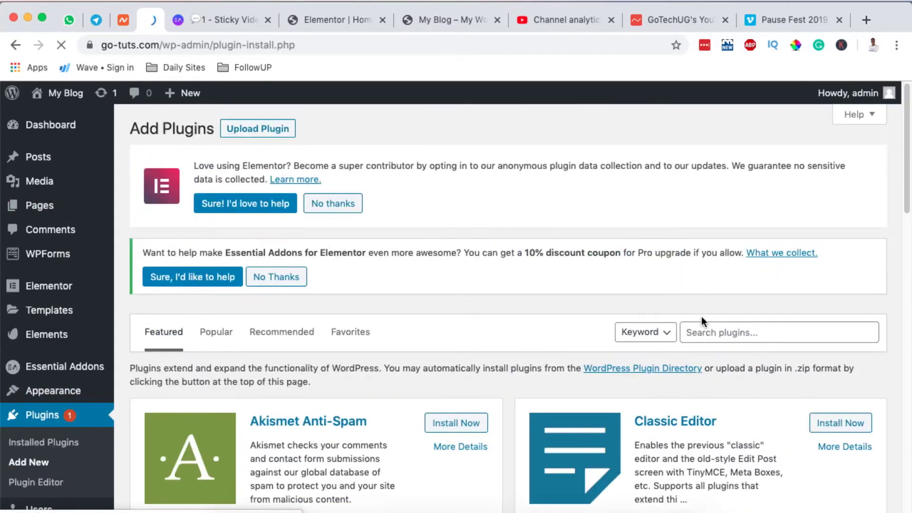
left_click(702, 332)
type("esss")
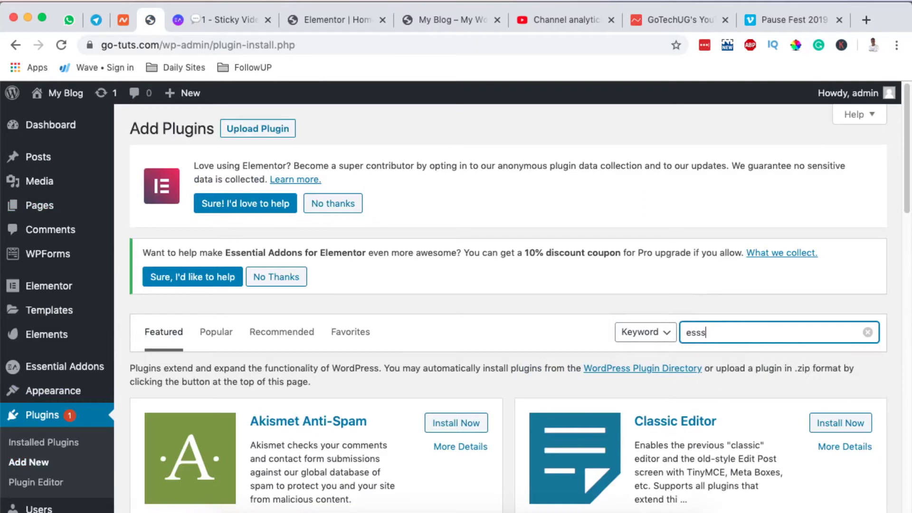
key("BackSpace")
type("ential addons")
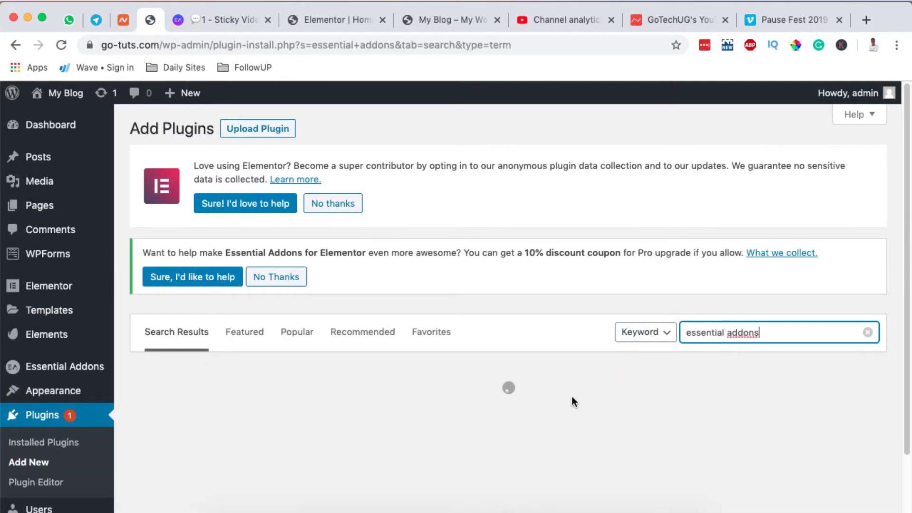
scroll(573, 399, "down", 3)
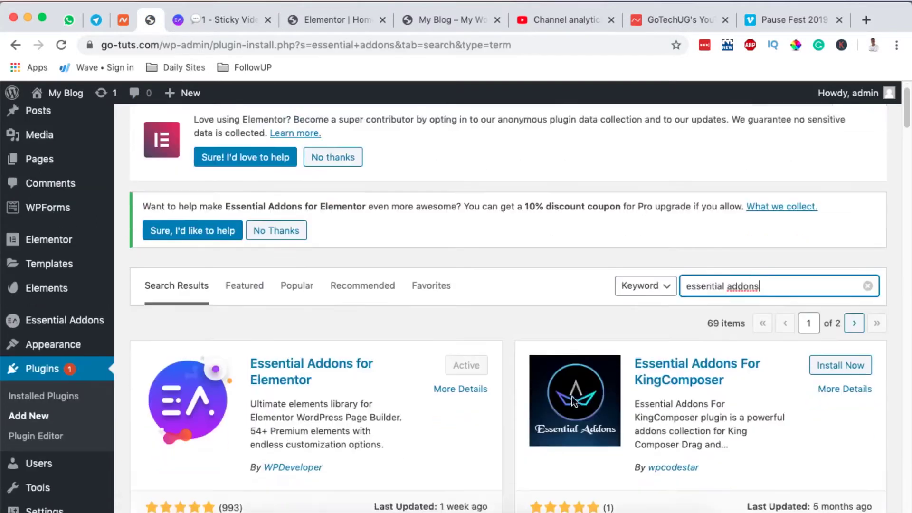
scroll(457, 183, "down", 4)
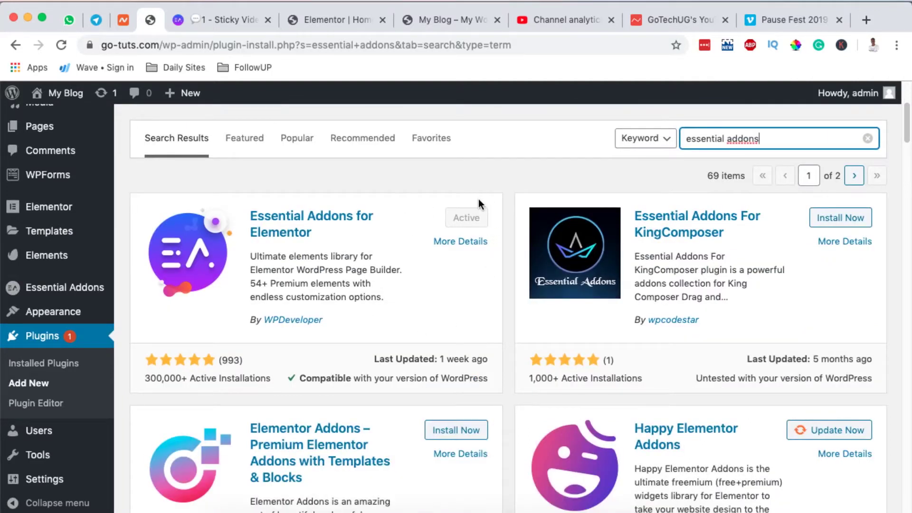
- Make sure the Sticky Video element is on in Essential Addons Elements and save settings
left_click(52, 288)
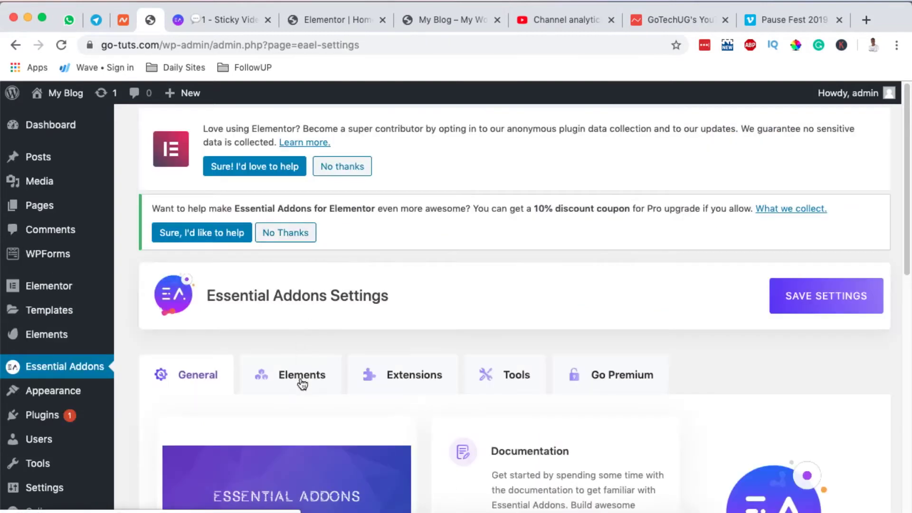
scroll(301, 379, "down", 3)
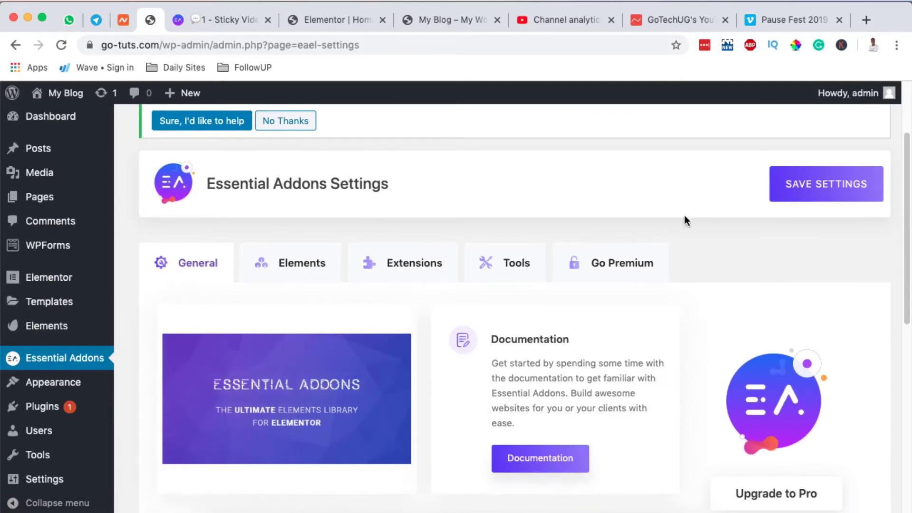
left_click(301, 263)
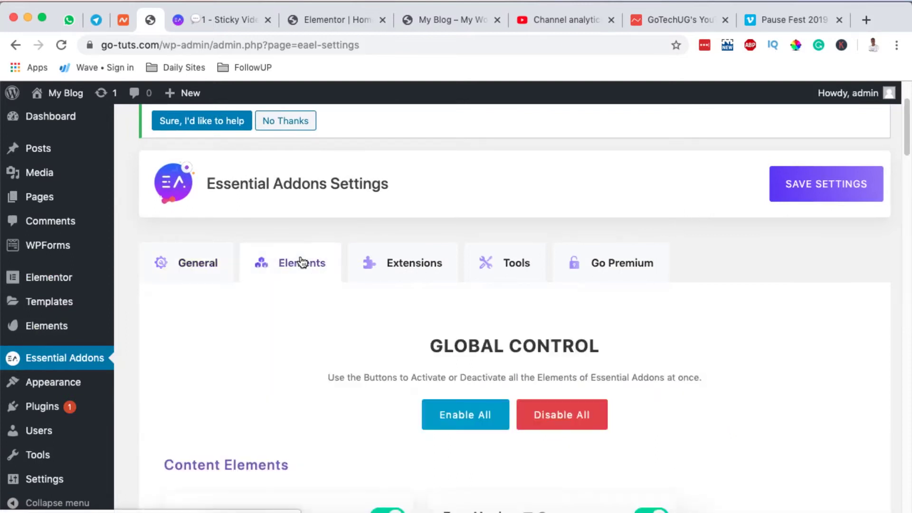
scroll(338, 366, "down", 13)
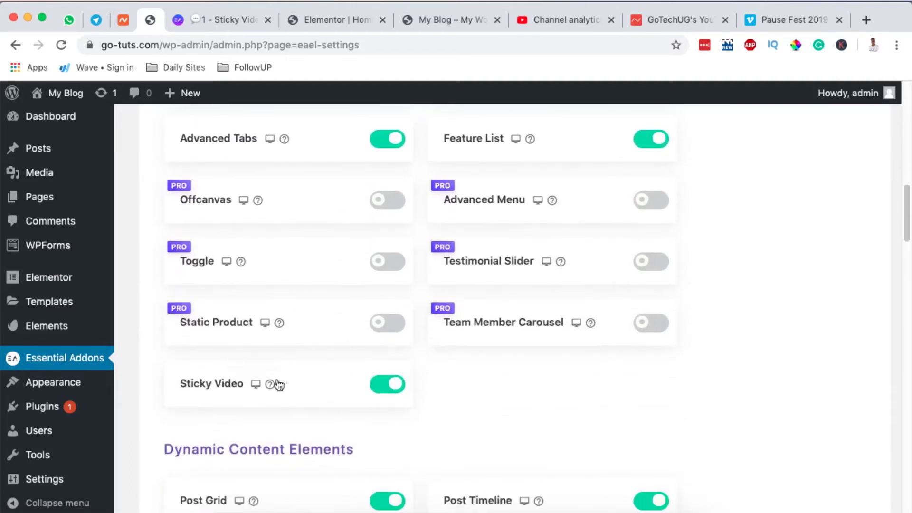
left_click(382, 387)
left_click(402, 388)
scroll(440, 396, "down", 20)
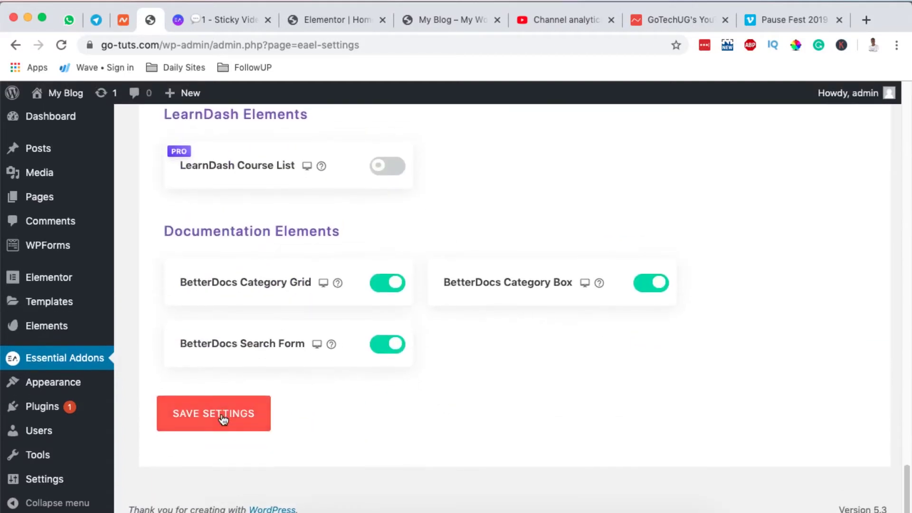
left_click(224, 418)
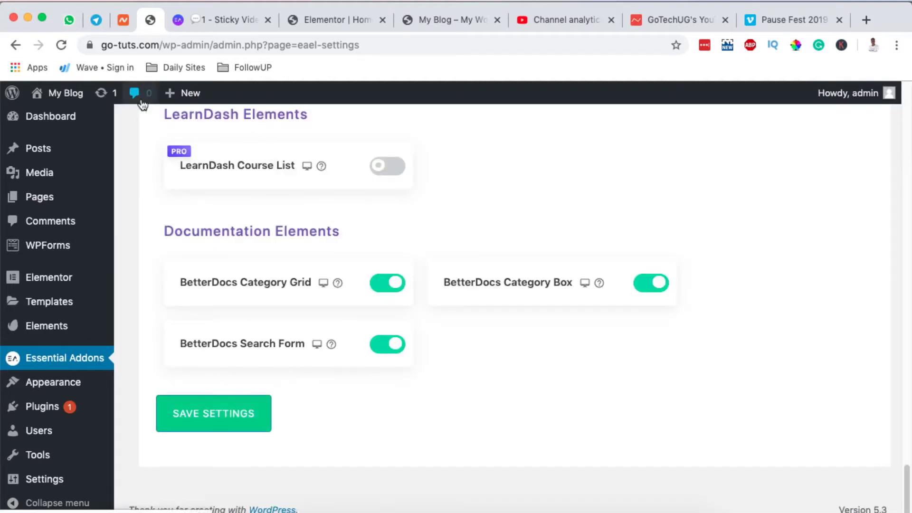
- Go to Pages > All Pages to list the site's pages
scroll(52, 179, "up", 3)
mouse_move(52, 179)
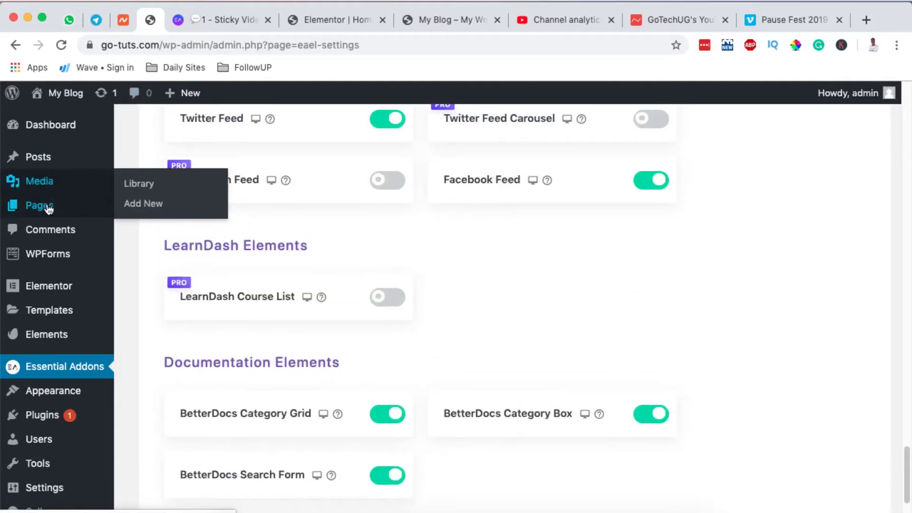
mouse_move(57, 207)
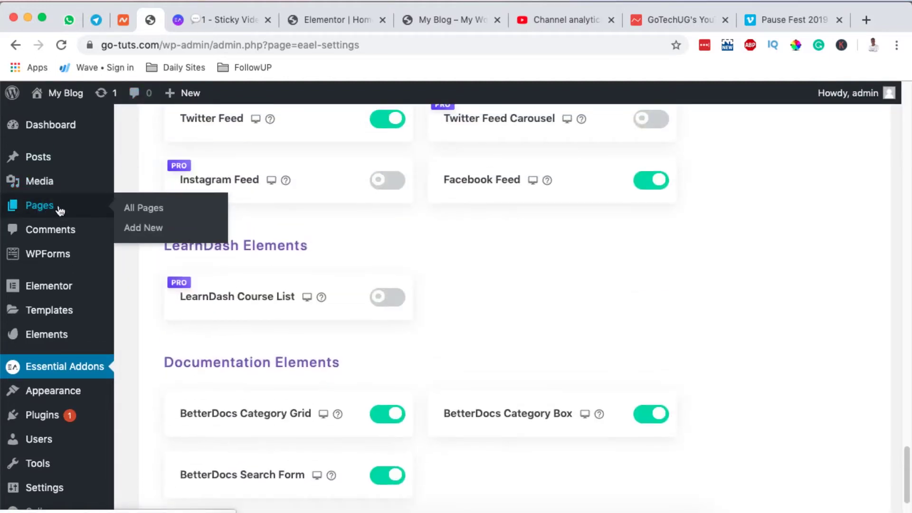
left_click(153, 212)
- Edit the Builder page in Elementor, add a new section, and drop EA Sticky Video into it
scroll(324, 356, "down", 5)
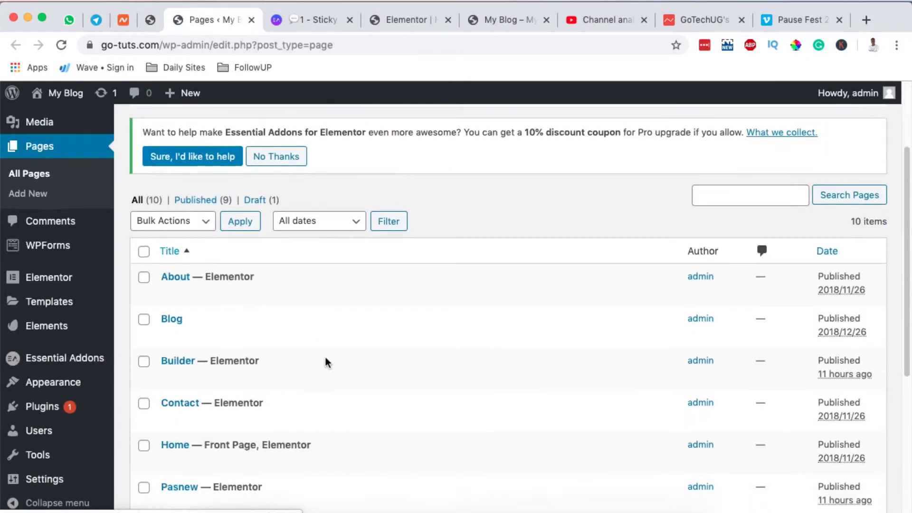
left_click(335, 314)
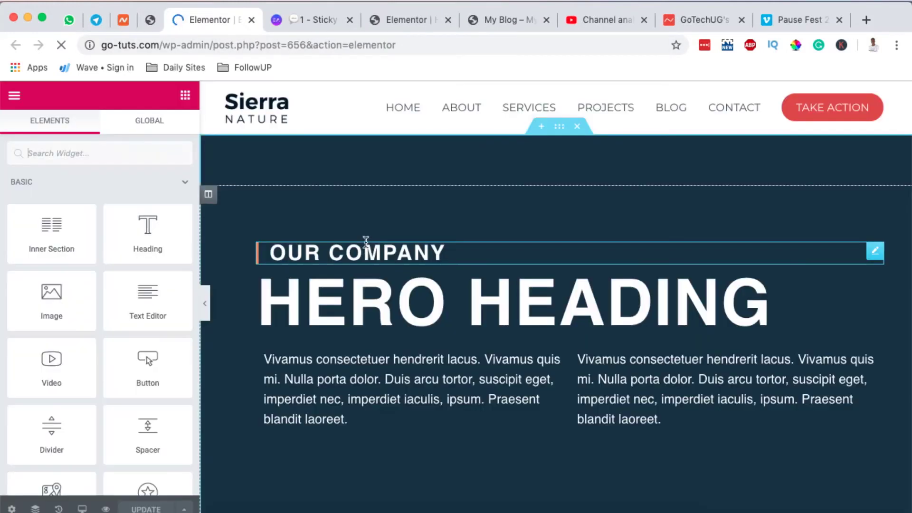
scroll(340, 342, "down", 6)
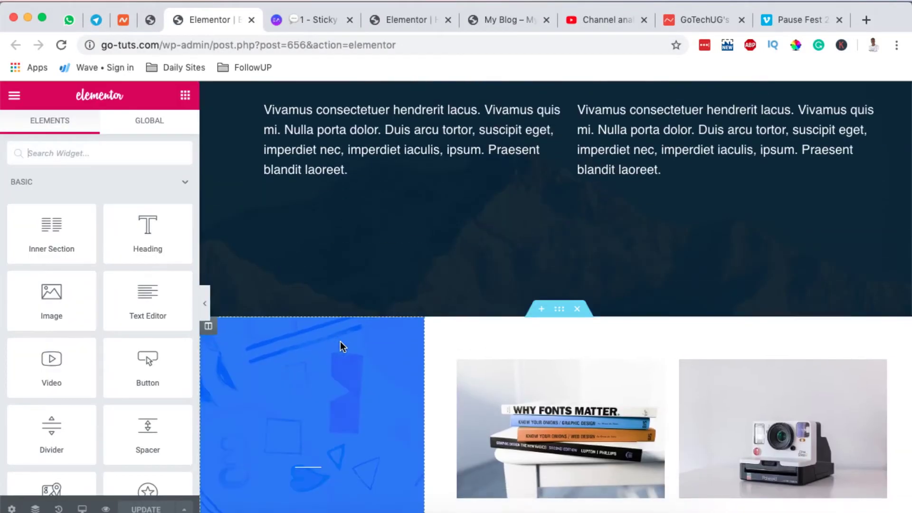
left_click(541, 281)
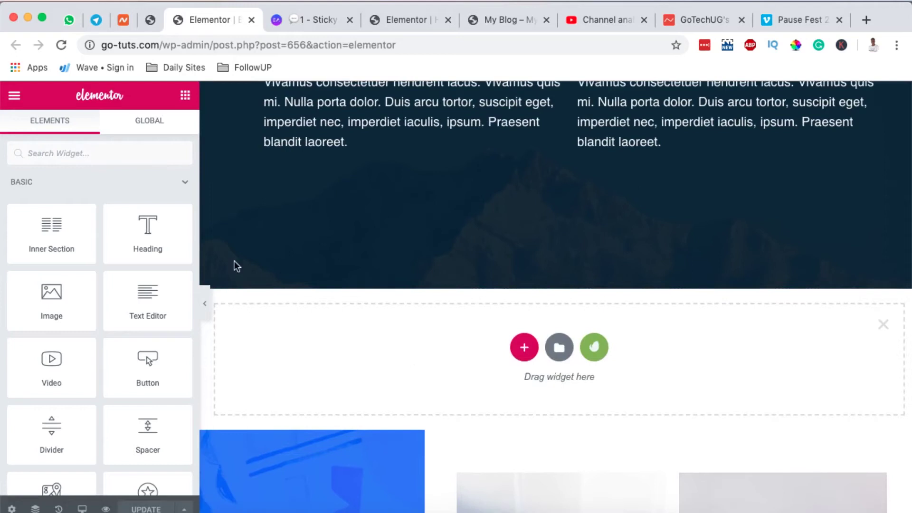
left_click(114, 151)
type("stic")
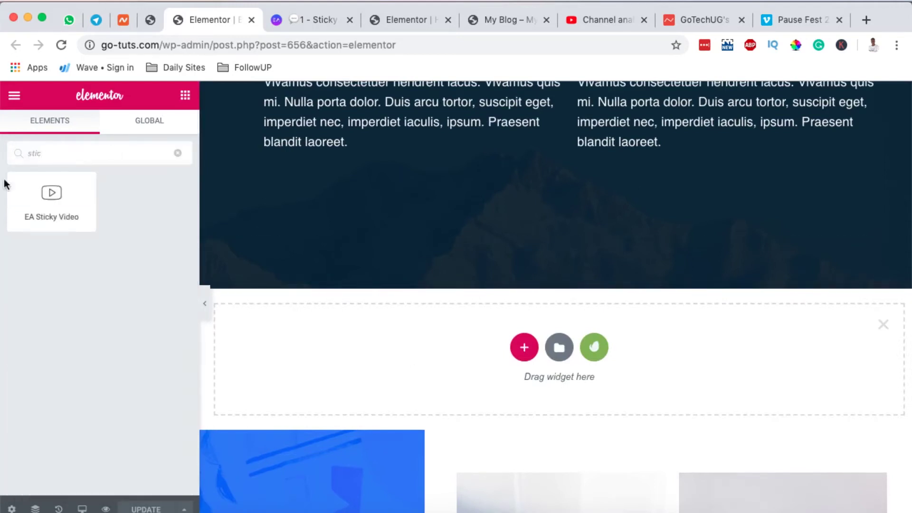
left_click_drag(49, 197, 522, 350)
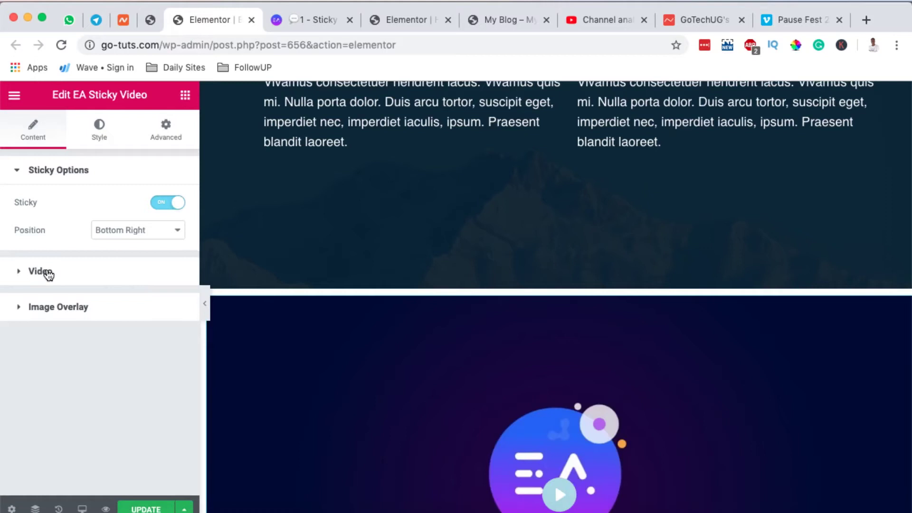
- Set the sticky video source to Vimeo and copy the Pause Fest 2019 share link
left_click(47, 273)
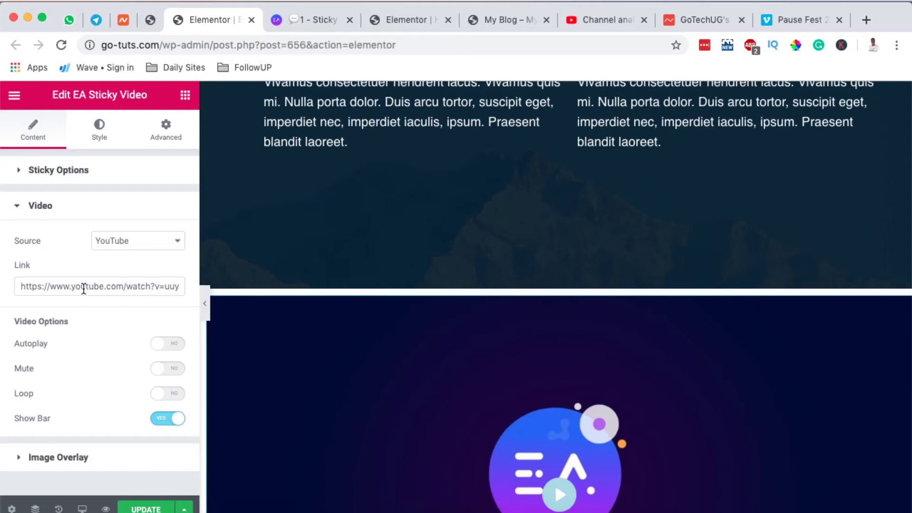
left_click(130, 237)
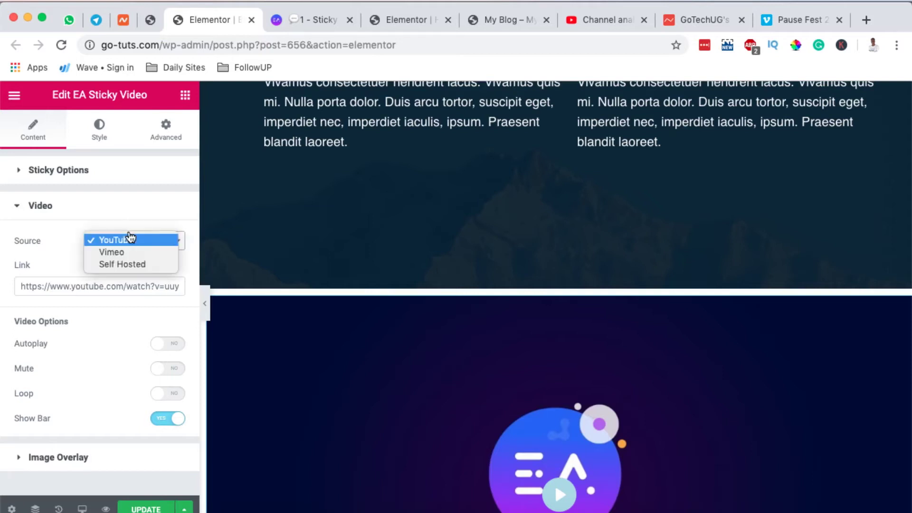
left_click(102, 253)
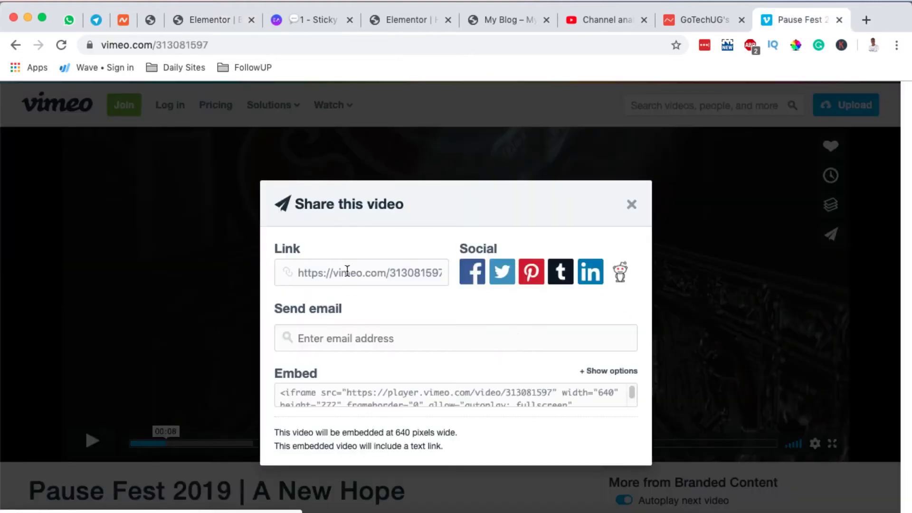
left_click(347, 271)
key("ctrl+c")
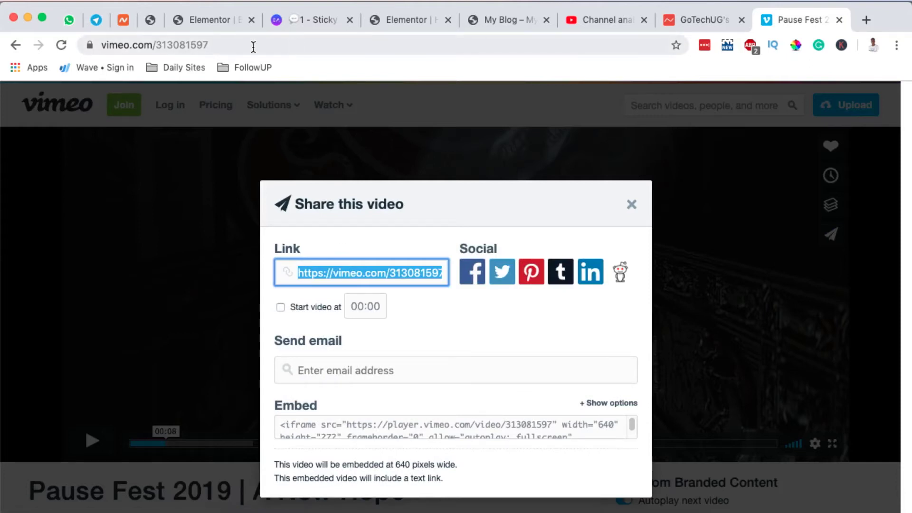
left_click(219, 20)
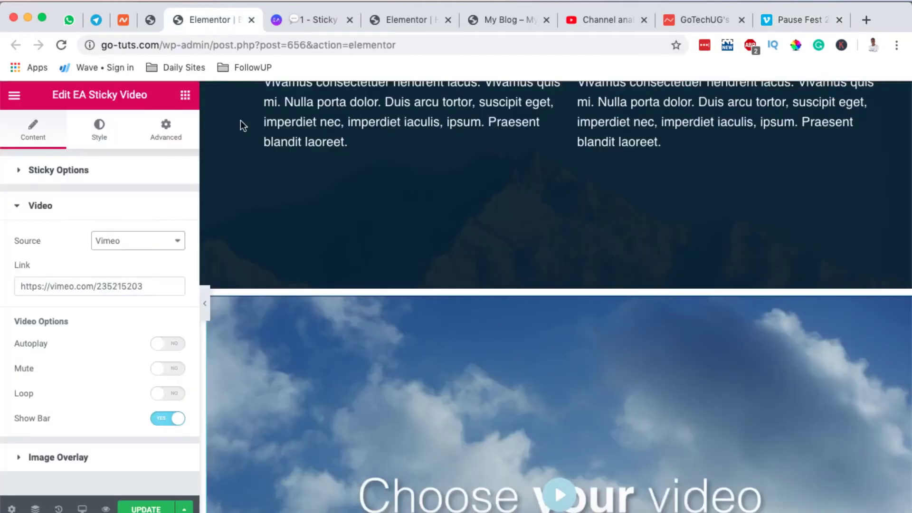
triple_click(78, 286)
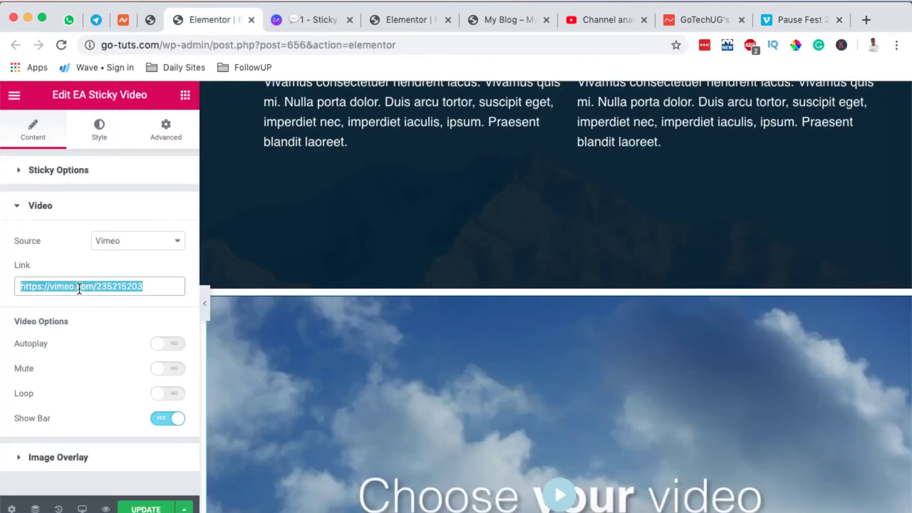
key("ctrl+v")
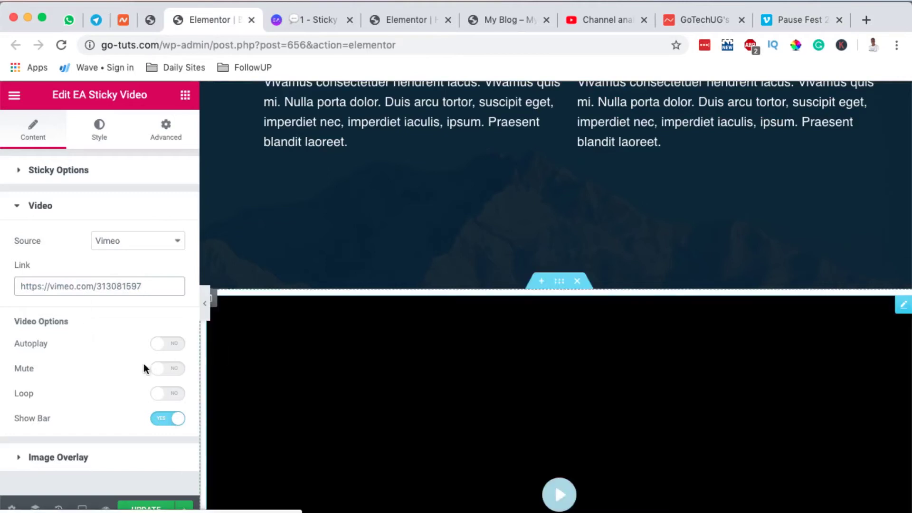
- Turn Autoplay and Mute on for the sticky video
scroll(413, 379, "down", 3)
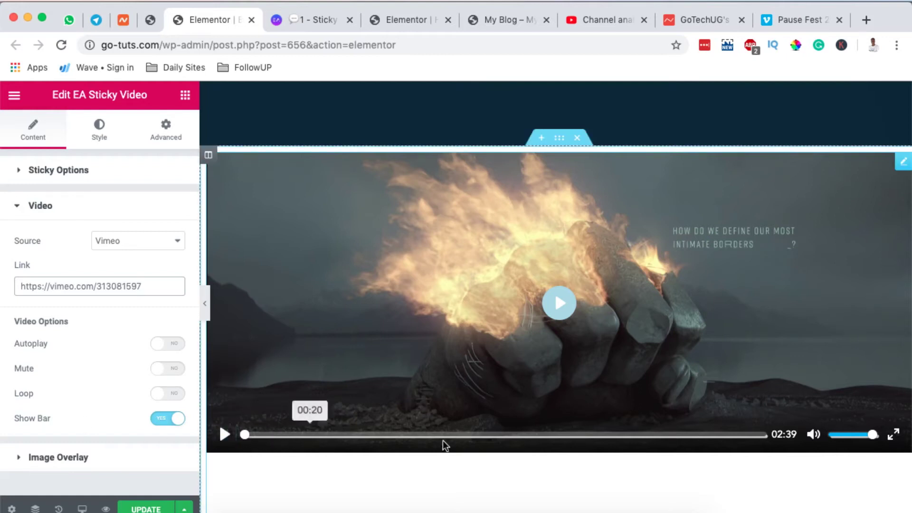
left_click(174, 344)
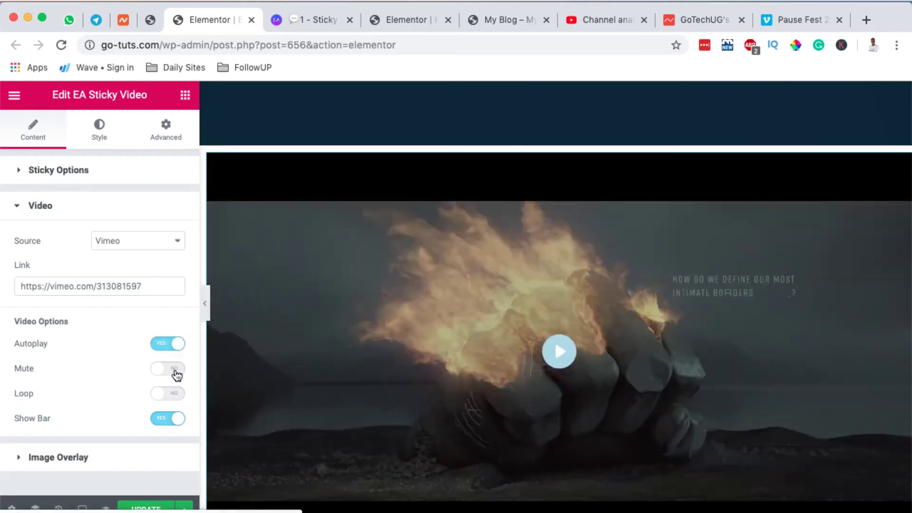
left_click(175, 369)
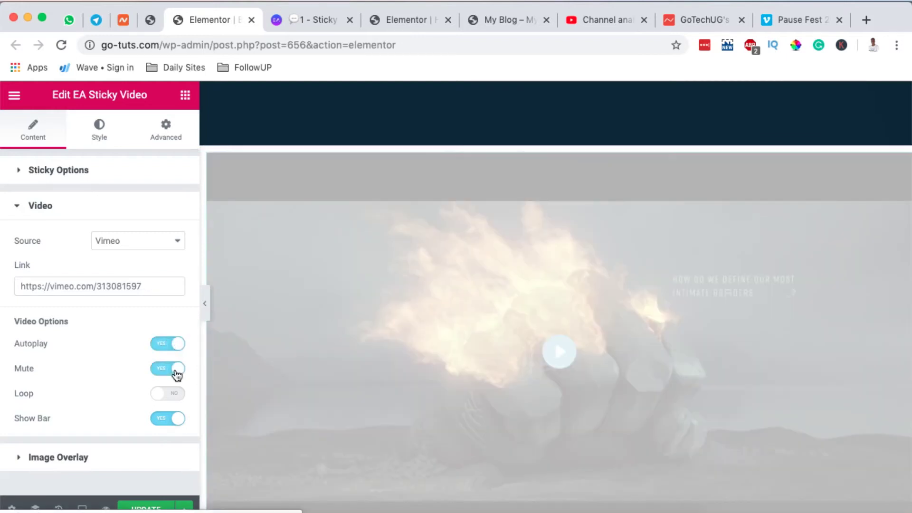
scroll(263, 454, "down", 7)
scroll(263, 455, "down", 6)
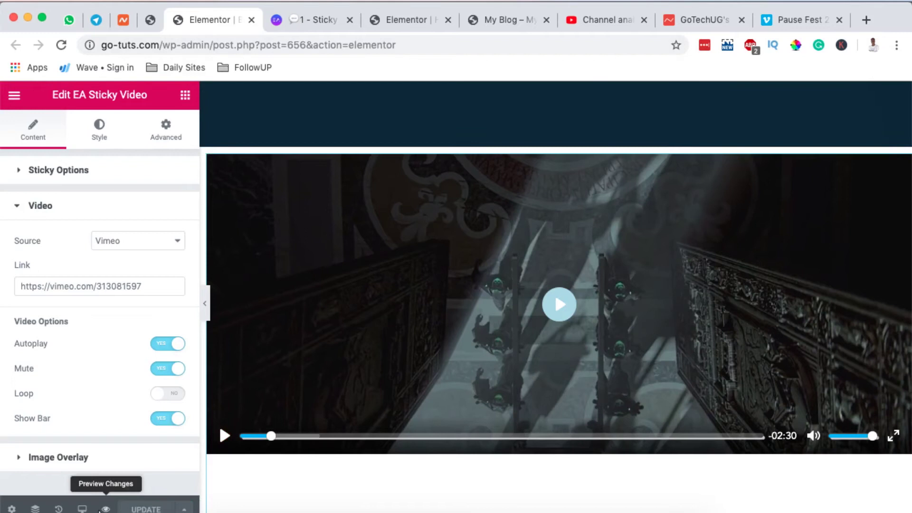
- Preview the changes, then confirm the Sticky Options position stays Bottom Right
left_click(106, 509)
key("ctrl+shift+Tab")
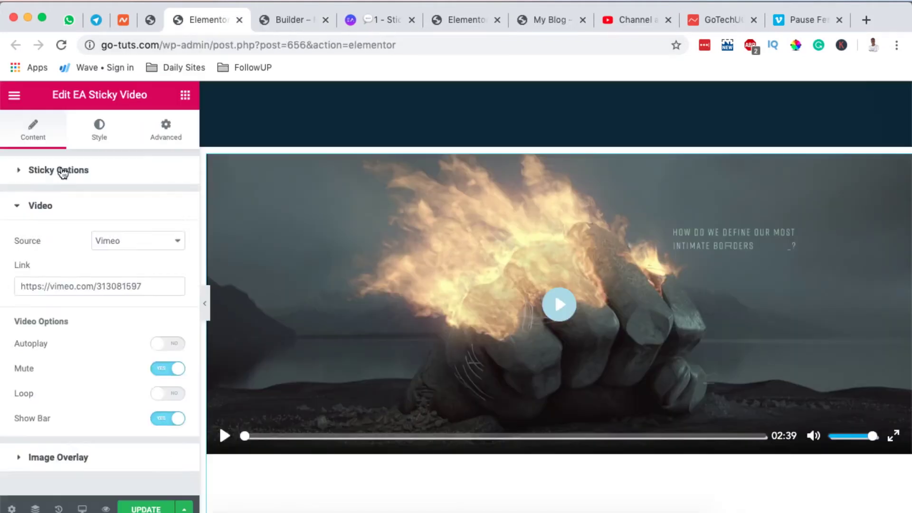
left_click(61, 172)
left_click(131, 233)
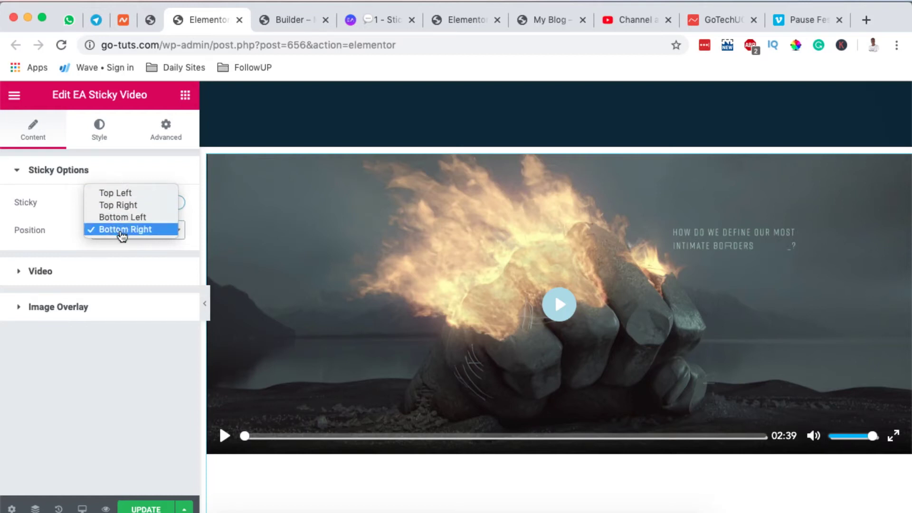
left_click(122, 230)
- Enable Image Overlay and insert the waterfall image as the overlay picture
left_click(95, 308)
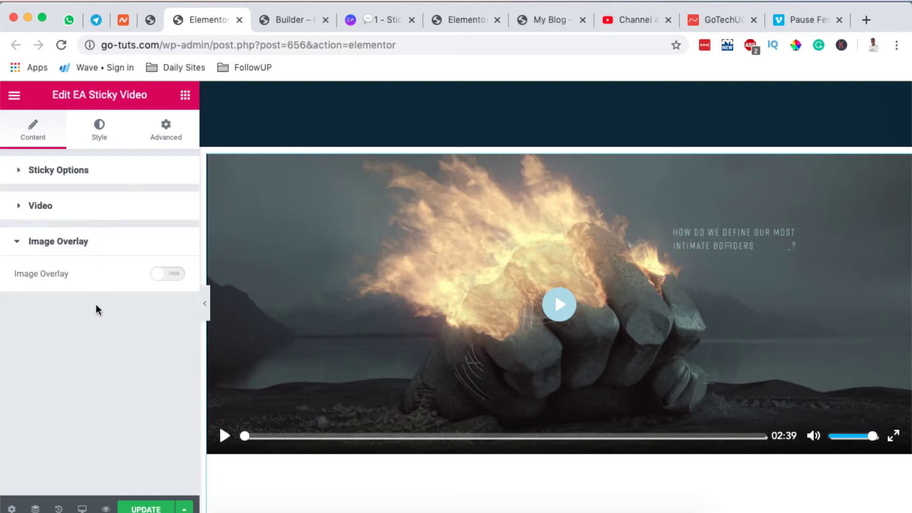
left_click(179, 275)
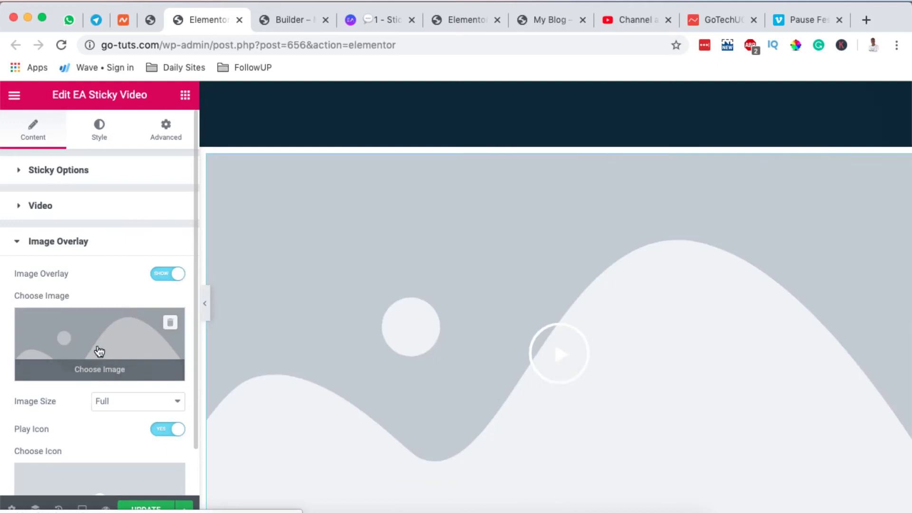
left_click(99, 352)
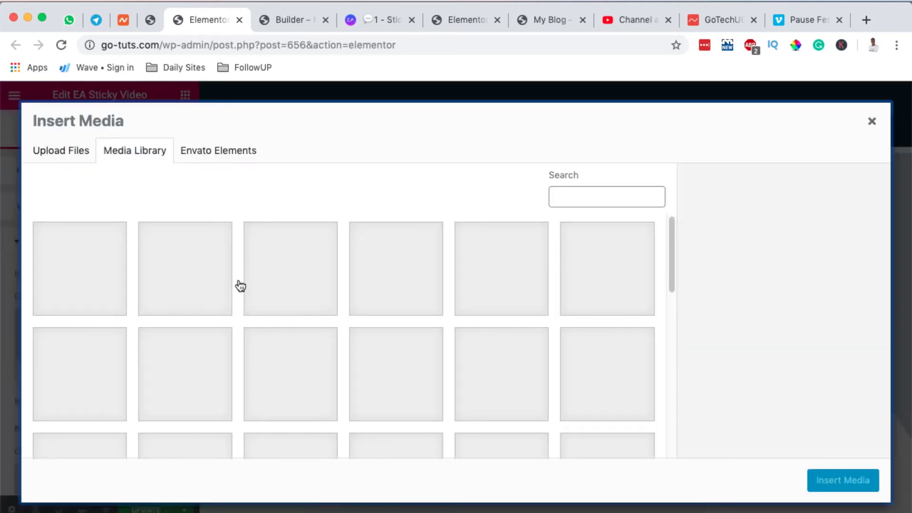
left_click(607, 423)
left_click(827, 481)
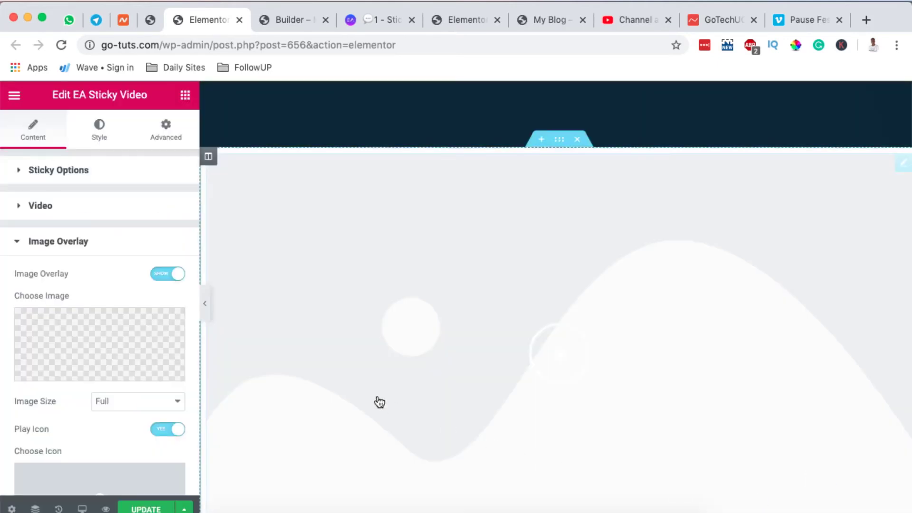
scroll(477, 364, "down", 2)
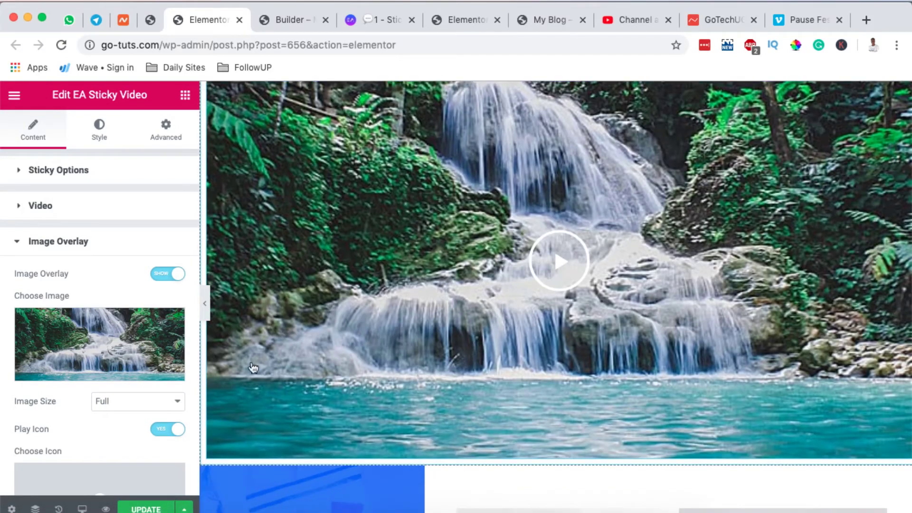
scroll(102, 381, "down", 2)
scroll(389, 379, "down", 1)
scroll(395, 380, "down", 15)
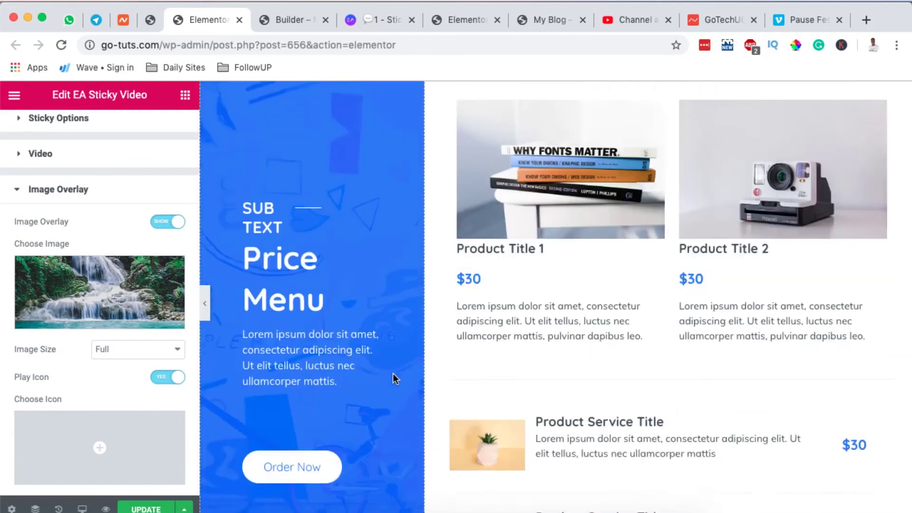
scroll(392, 374, "up", 15)
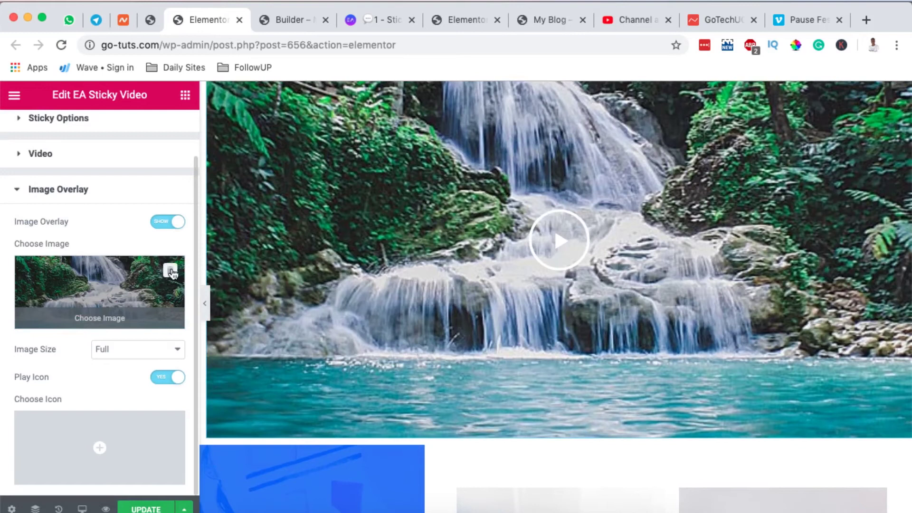
- Remove the waterfall overlay image and set video Autoplay back to YES
left_click(171, 272)
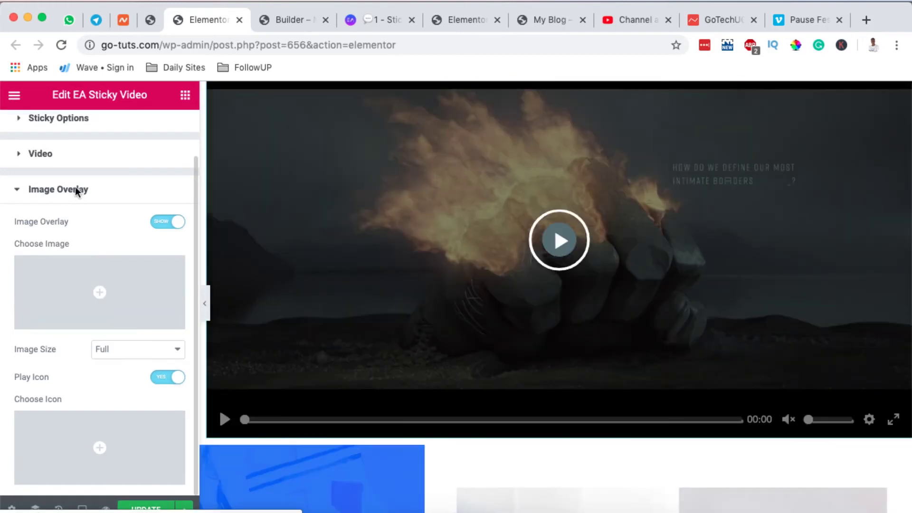
left_click(61, 189)
left_click(56, 214)
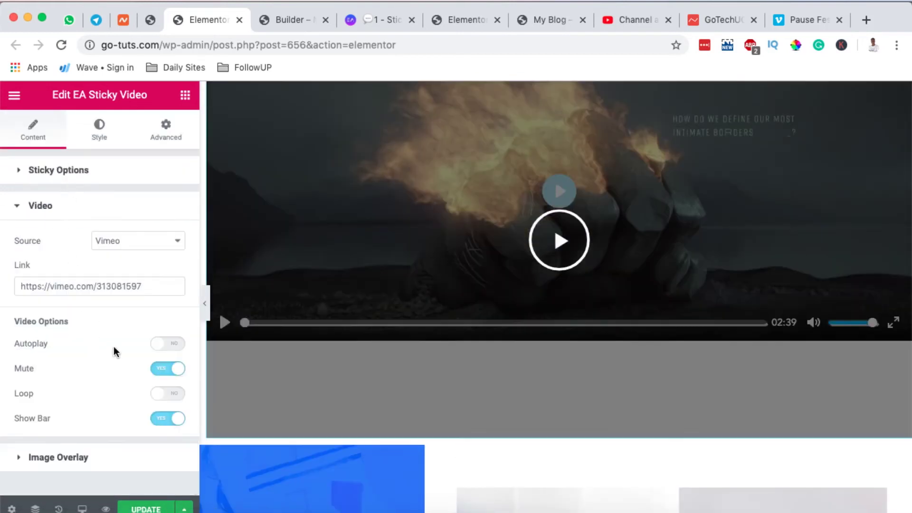
left_click(167, 343)
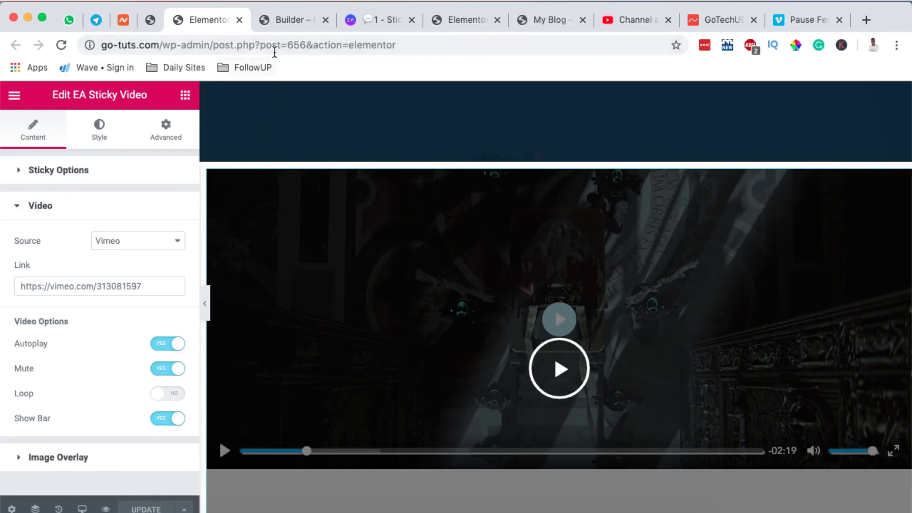
- Scroll the Builder page preview to check the small sticky player at bottom right
left_click(283, 26)
scroll(364, 291, "up", 15)
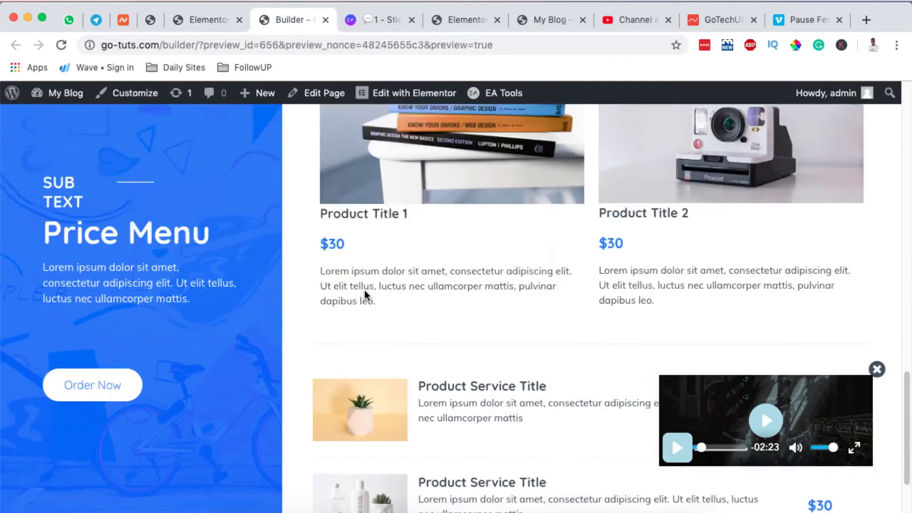
scroll(366, 296, "down", 5)
scroll(366, 297, "down", 8)
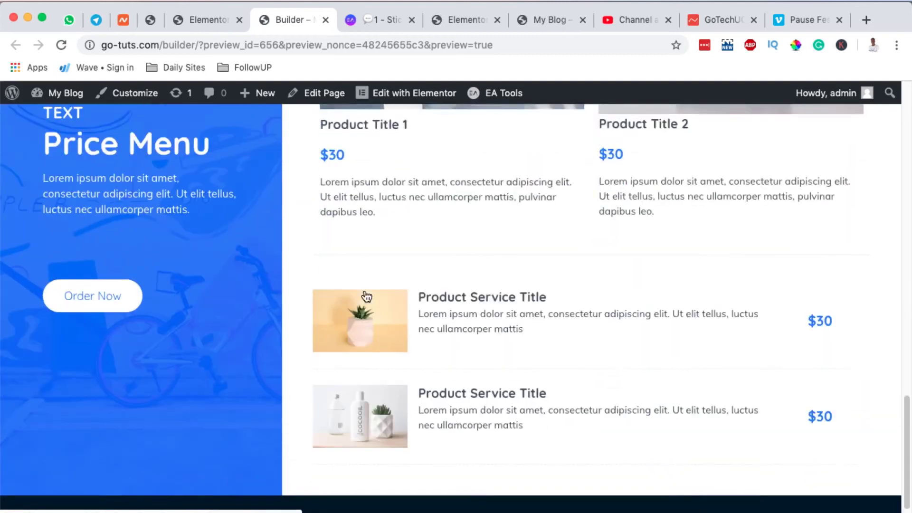
scroll(366, 293, "up", 20)
scroll(364, 295, "down", 20)
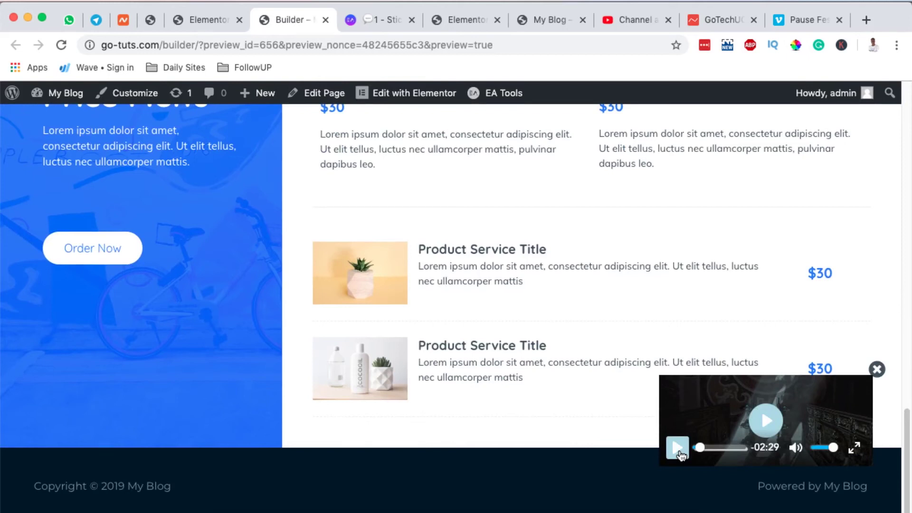
- Switch the video source to YouTube and select the tutorial watch page's URL
left_click(190, 16)
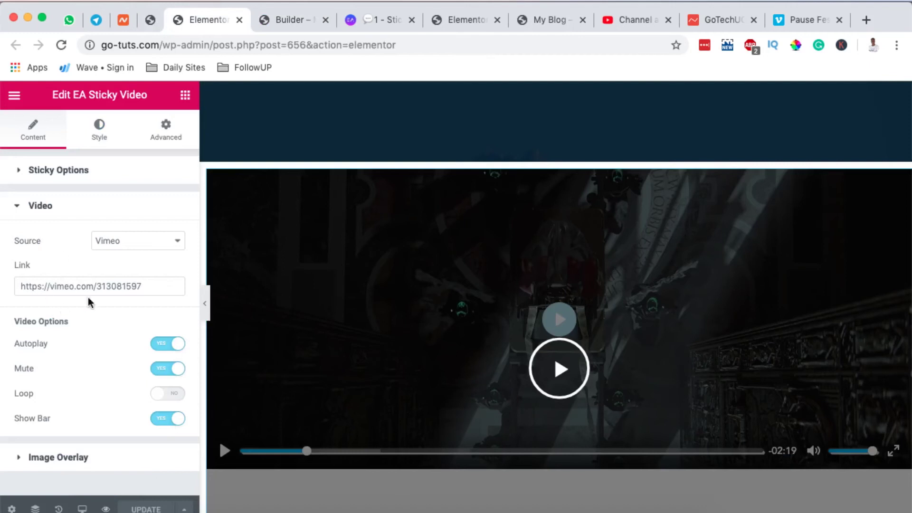
left_click(153, 238)
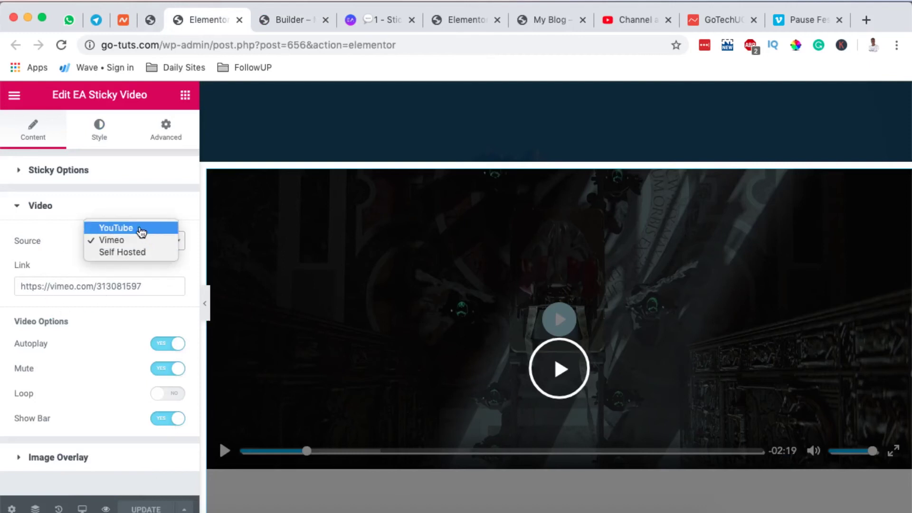
left_click(140, 227)
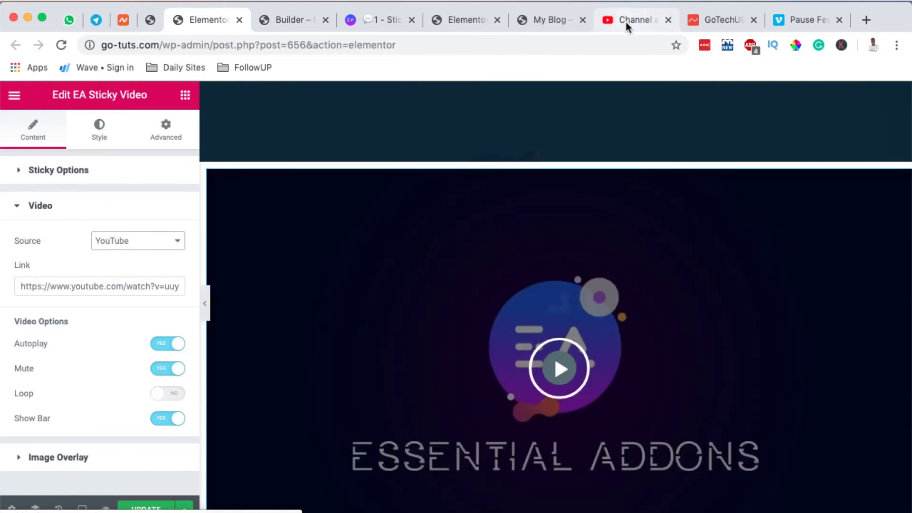
left_click(626, 22)
left_click(349, 45)
key("super+c")
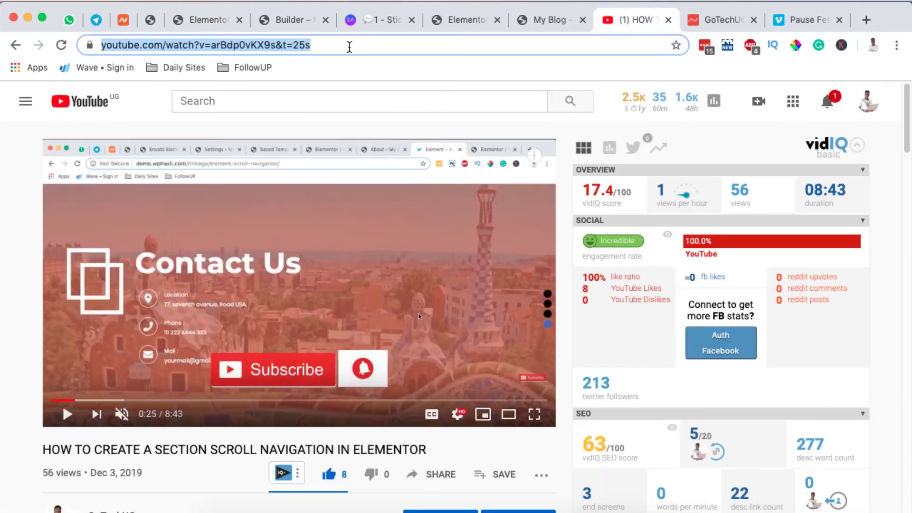
- Replace the sticky video's link with the tutorial's YouTube watch URL
left_click(208, 20)
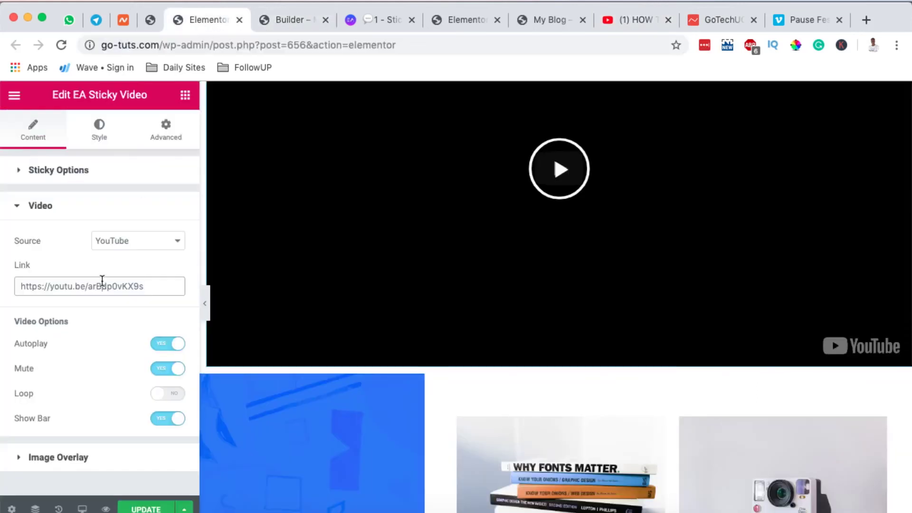
triple_click(103, 285)
key("super+v")
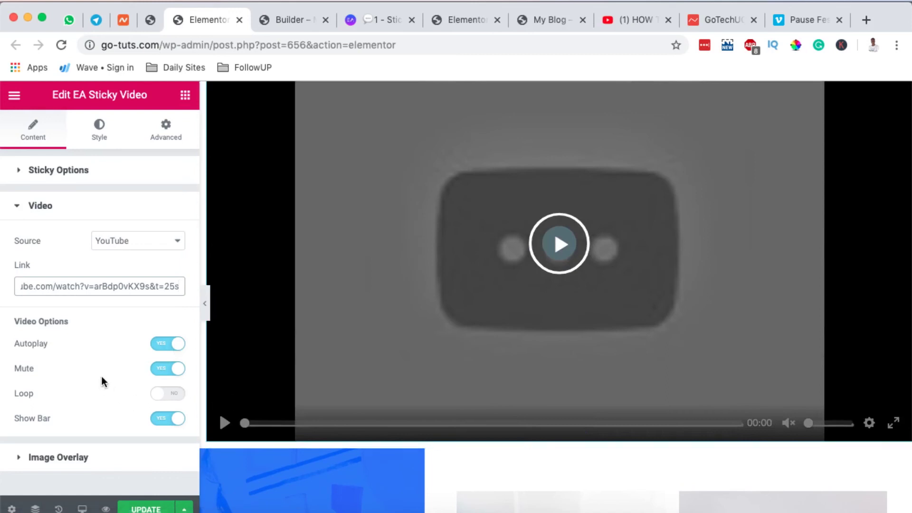
- Set the Scroll Navigation Tutorial thumbnail as the video's image overlay
left_click(75, 459)
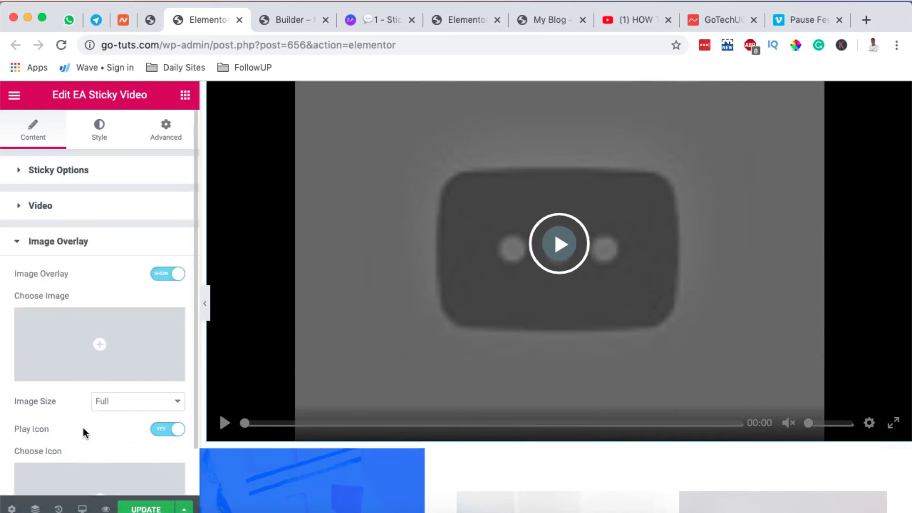
left_click(138, 316)
left_click(63, 298)
left_click(843, 480)
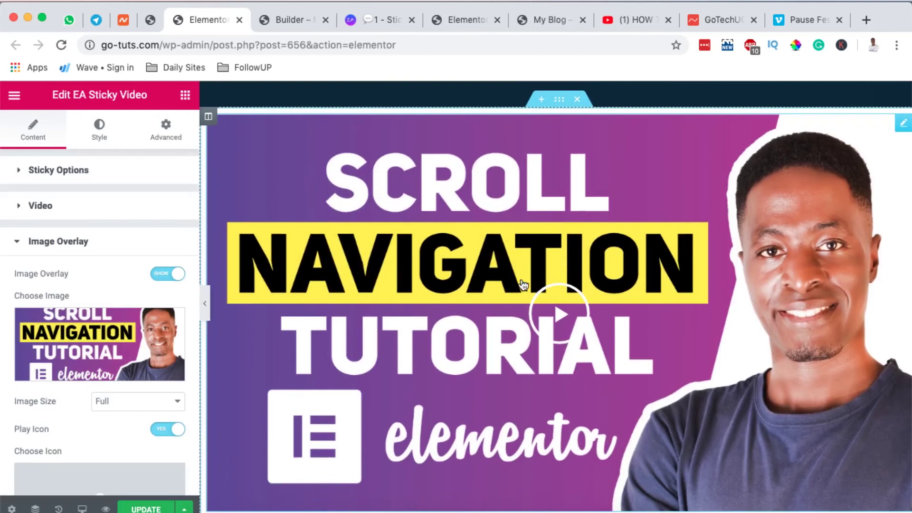
- Expand the Video section and save the page with UPDATE
scroll(523, 286, "down", 15)
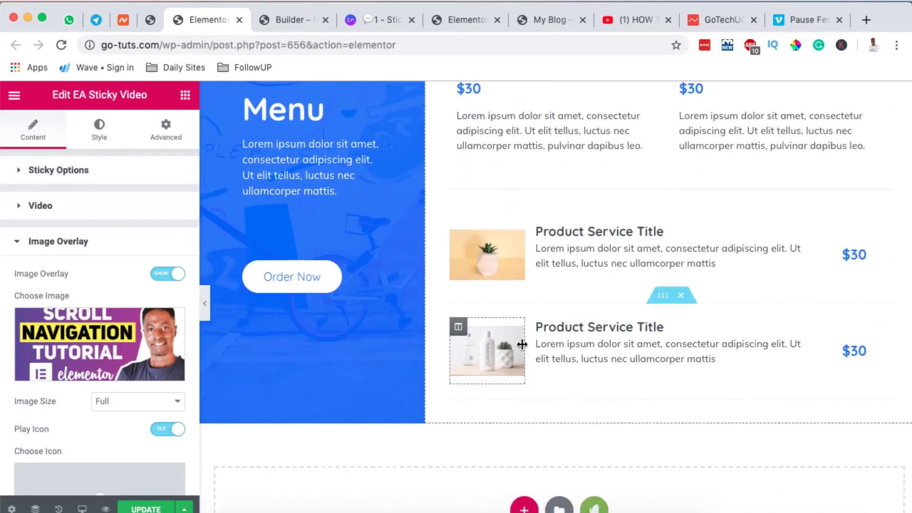
scroll(522, 344, "up", 4)
left_click(41, 205)
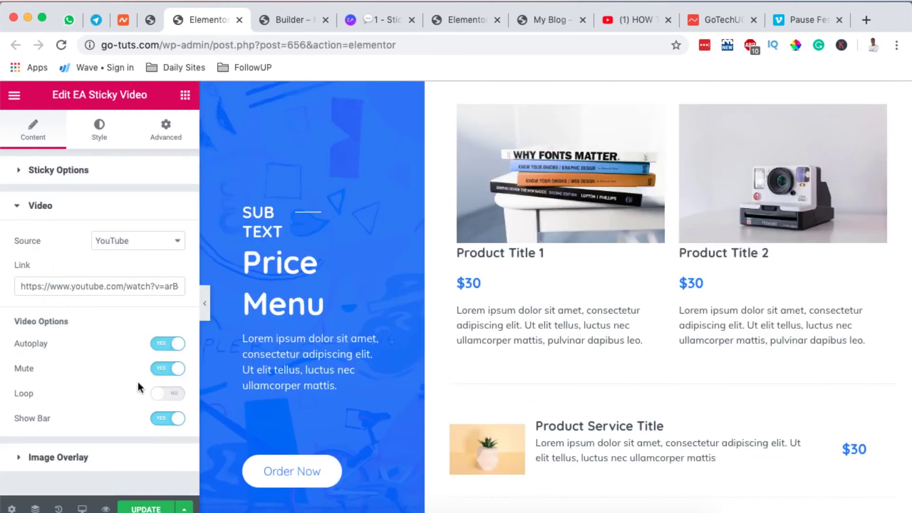
left_click(140, 510)
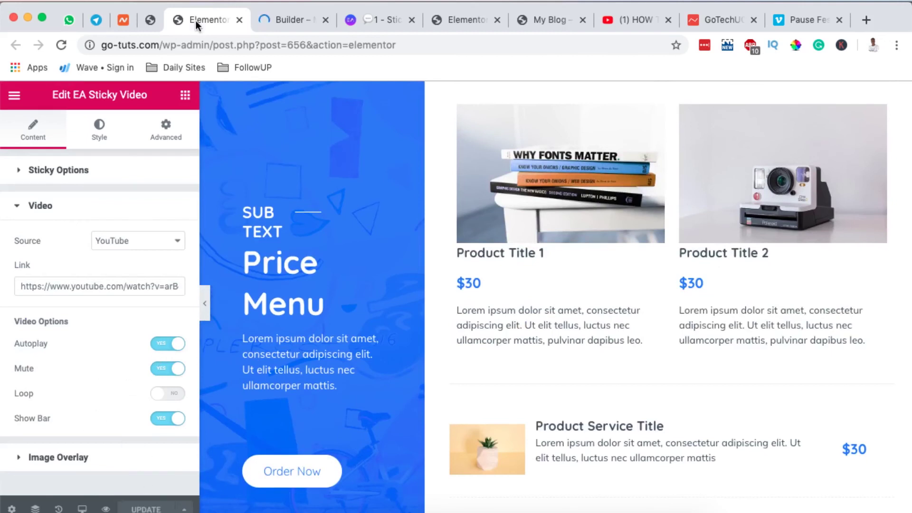
scroll(347, 200, "up", 5)
scroll(349, 201, "up", 10)
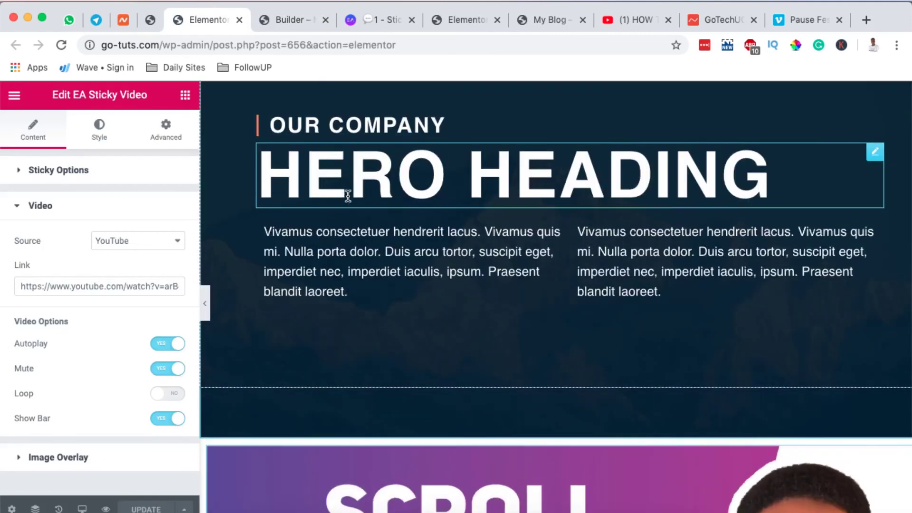
scroll(347, 196, "down", 6)
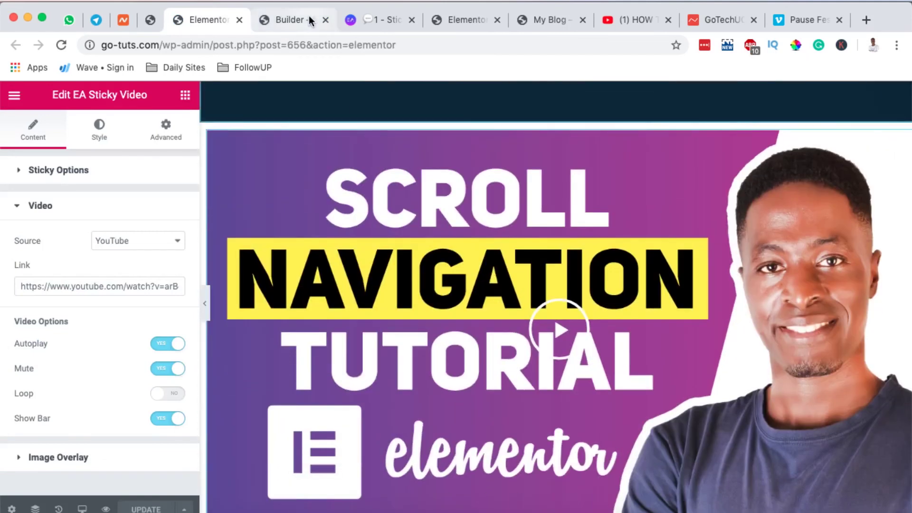
- Switch the sticky video source to Self Hosted
left_click(295, 17)
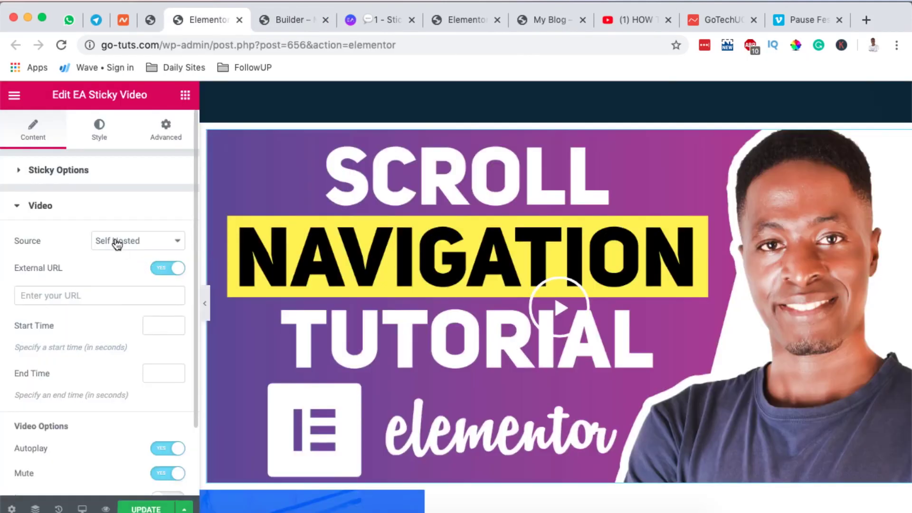
left_click(118, 243)
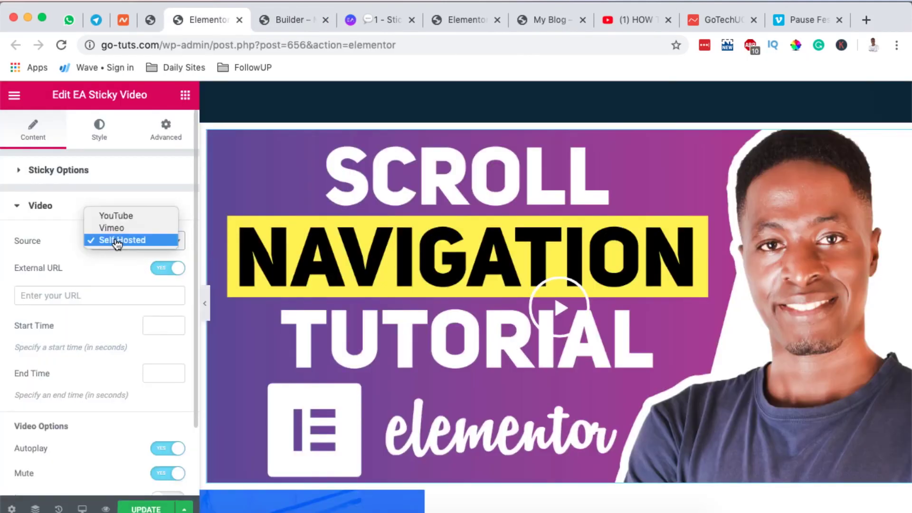
left_click(116, 240)
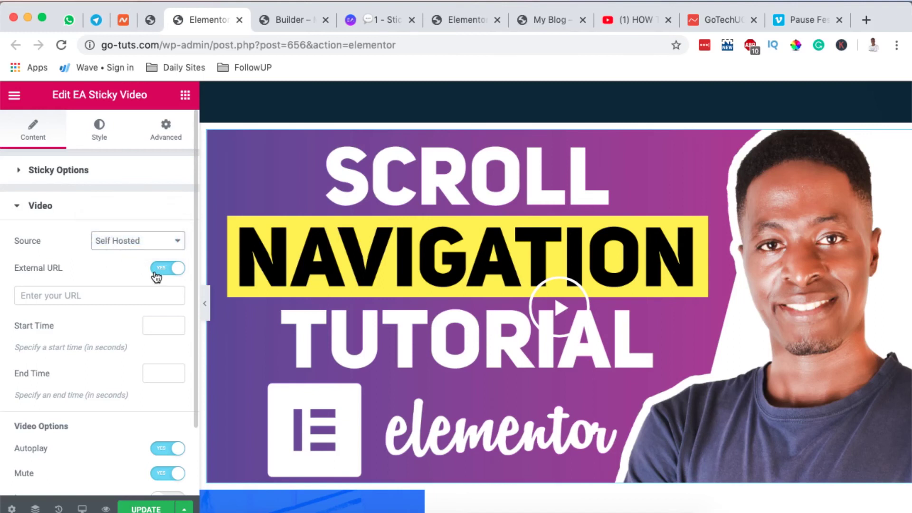
- Turn External URL off and back on, then focus its URL field
left_click(155, 274)
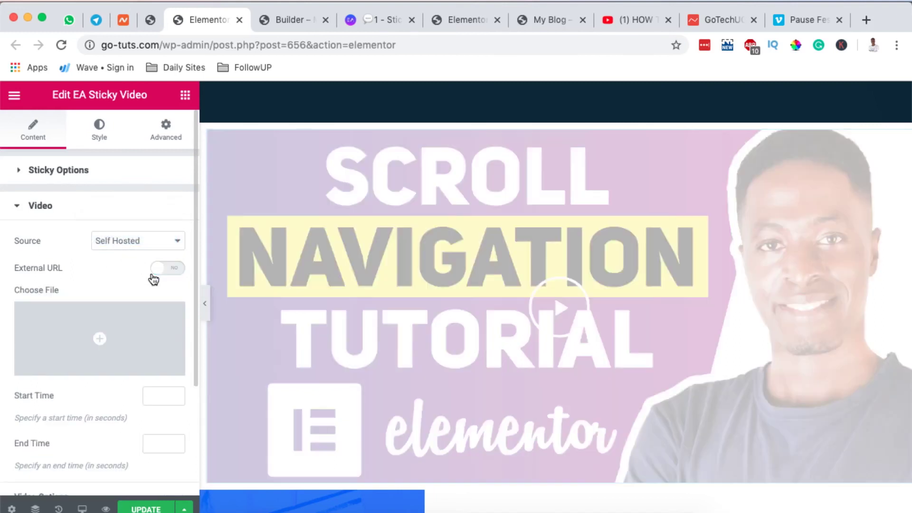
left_click(178, 275)
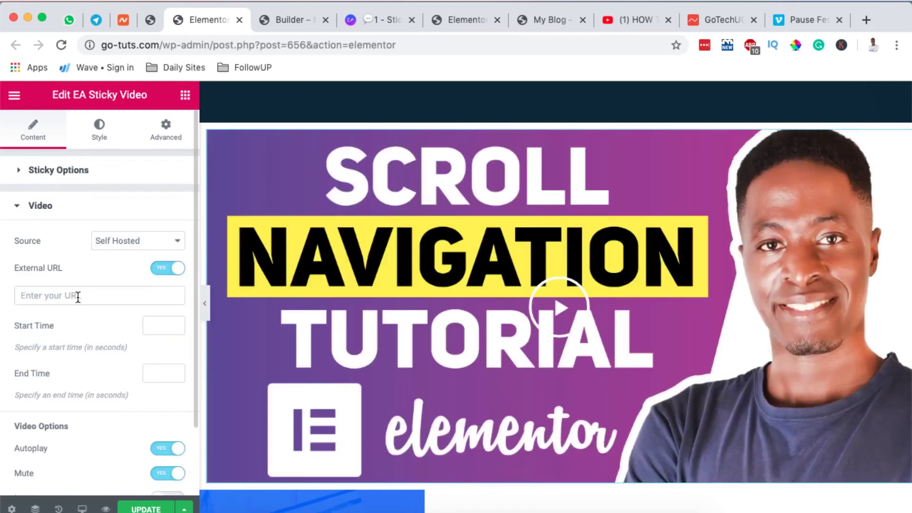
left_click(78, 296)
scroll(119, 409, "down", 3)
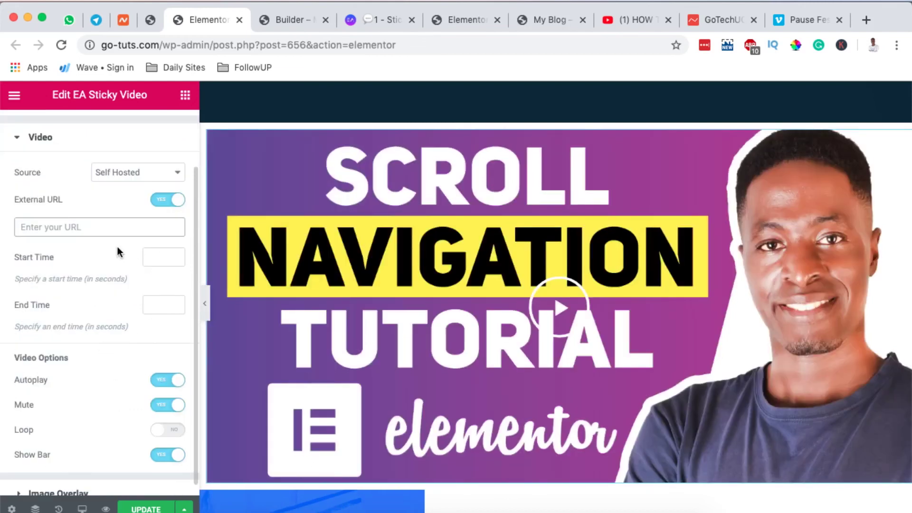
scroll(118, 401, "down", 1)
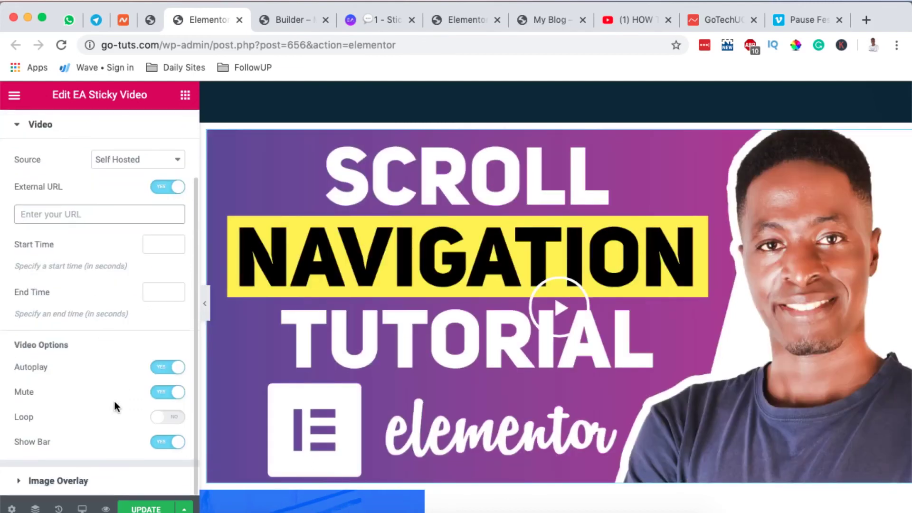
scroll(112, 412, "up", 4)
- Review the Player, Interface and Bar style sections, then return to the widget's Content settings
left_click(99, 131)
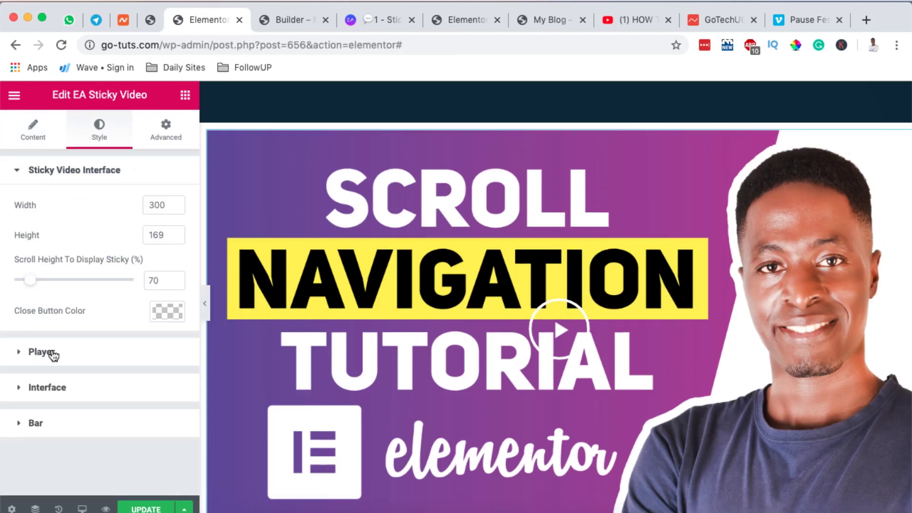
left_click(52, 352)
scroll(62, 238, "down", 2)
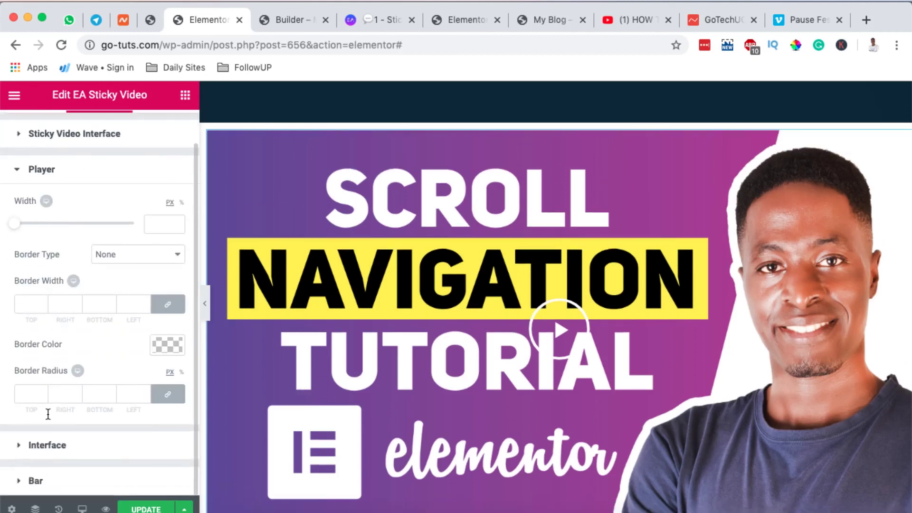
left_click(53, 452)
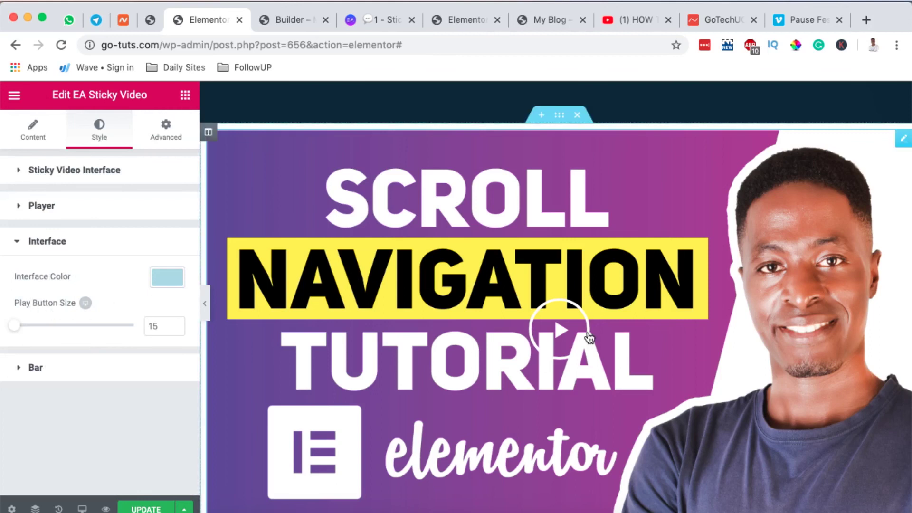
left_click(149, 367)
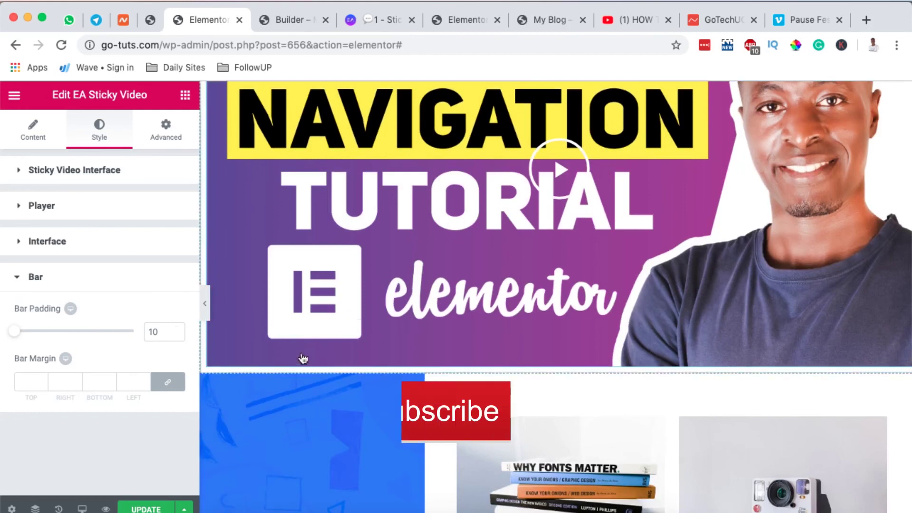
scroll(413, 340, "down", 8)
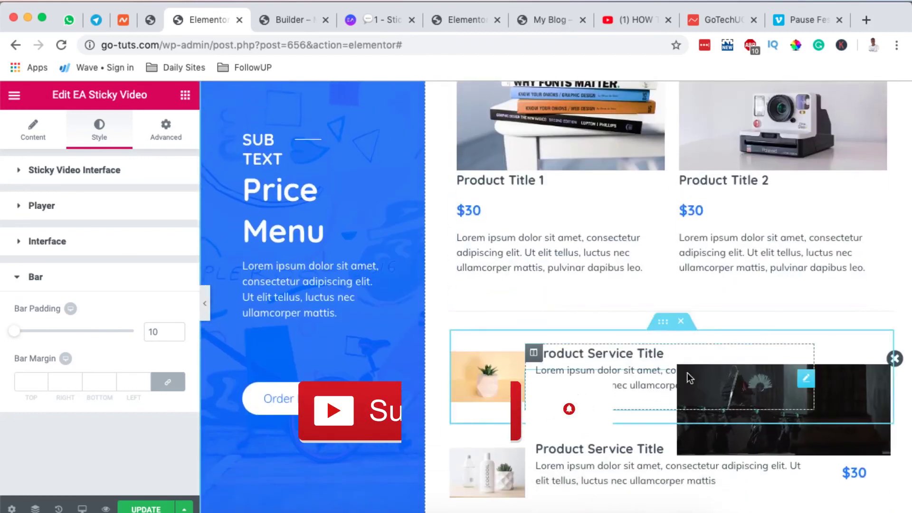
left_click(687, 373)
scroll(488, 166, "down", 6)
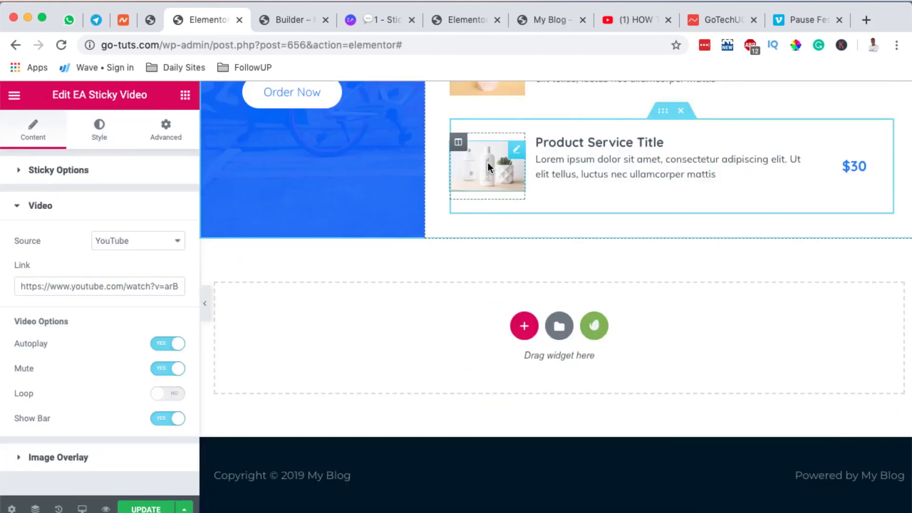